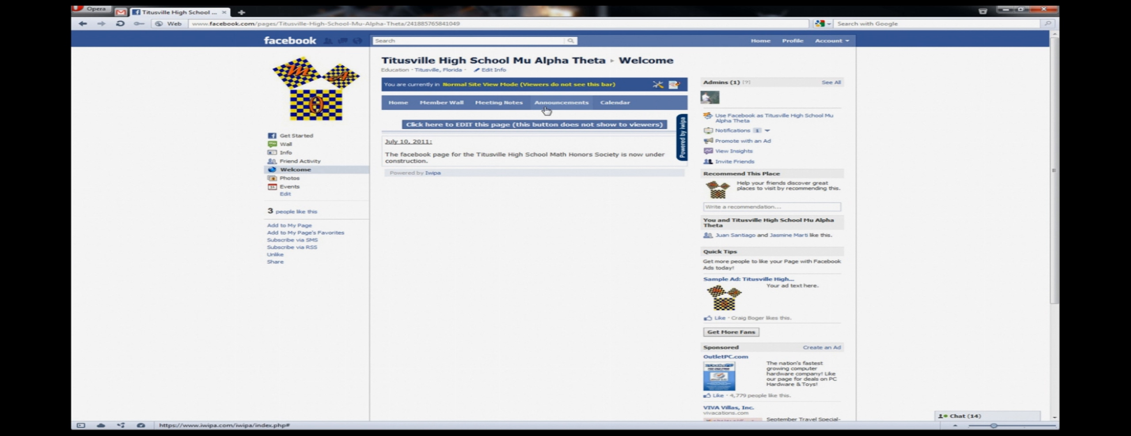
# - Switch to the Chrome window showing the Titusville High School National Honor Society welcome page
pyautogui.click(1005, 10)
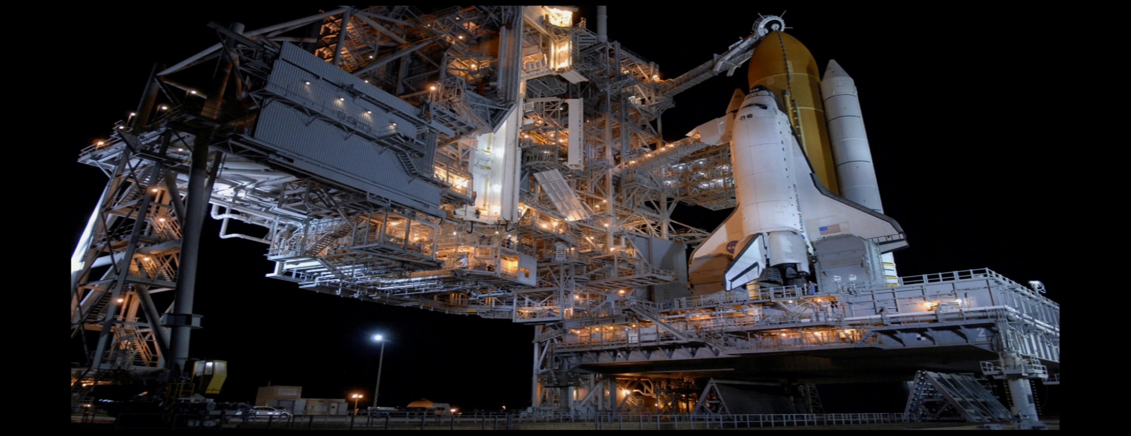
pyautogui.click(148, 434)
pyautogui.click(663, 65)
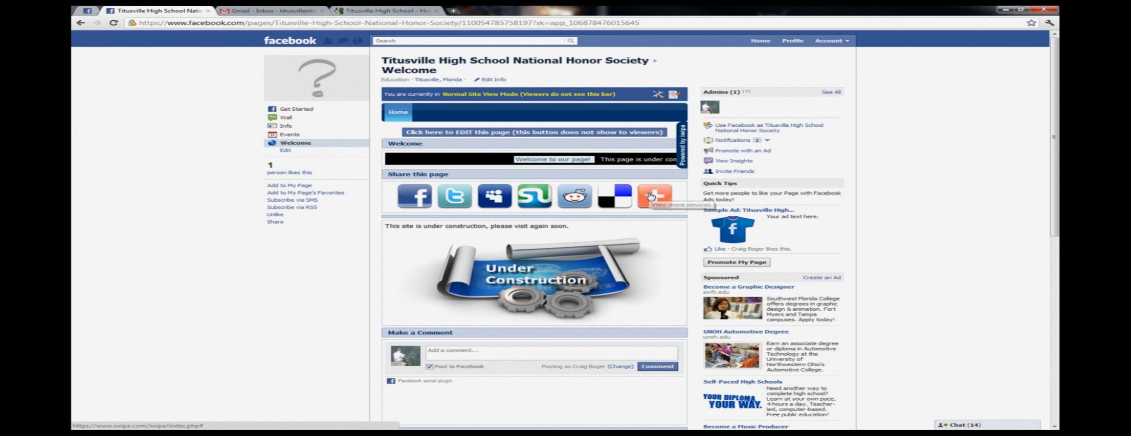
# - Enter iwipa admin mode for the National Honor Society page and open the themes in its appearance settings
pyautogui.click(671, 96)
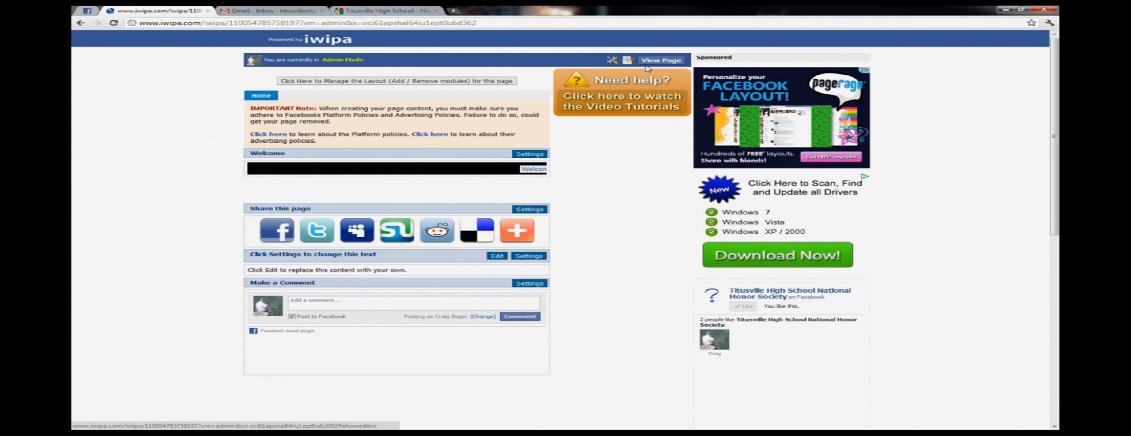
pyautogui.click(617, 65)
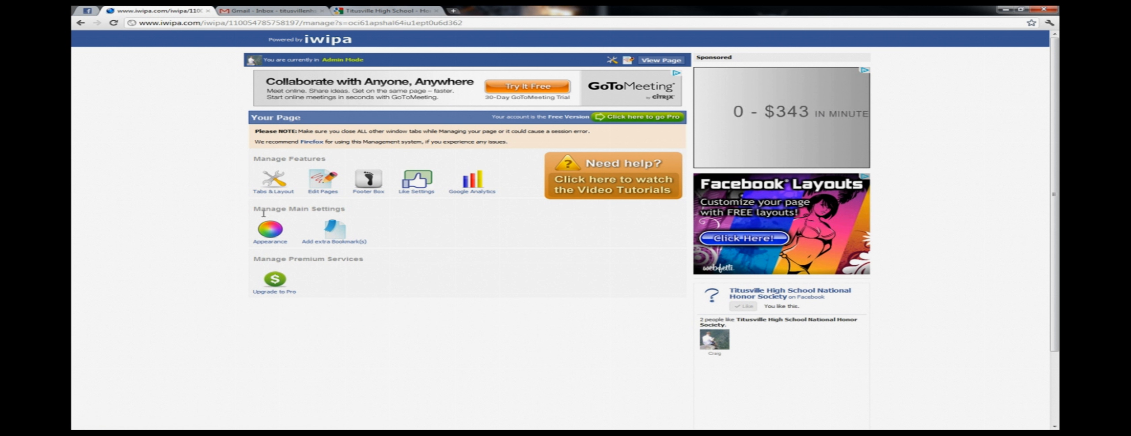
pyautogui.click(268, 230)
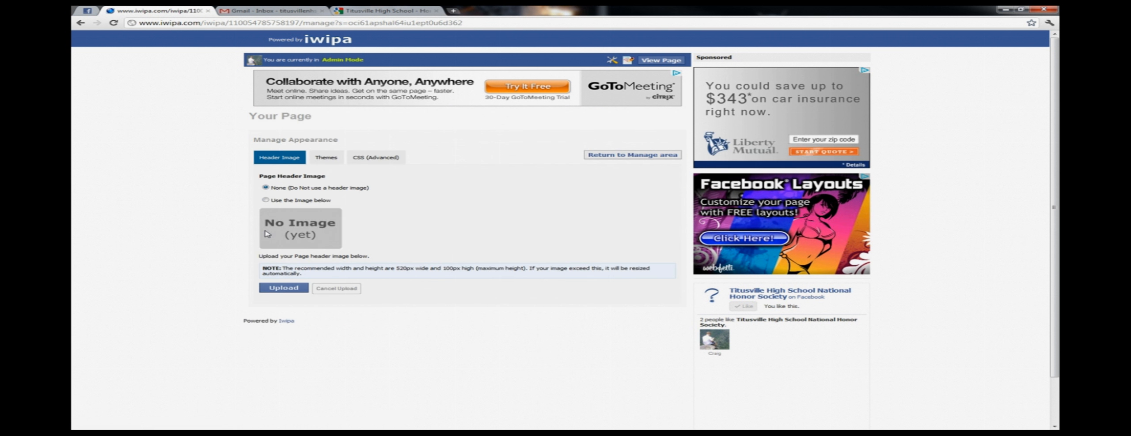
pyautogui.click(324, 160)
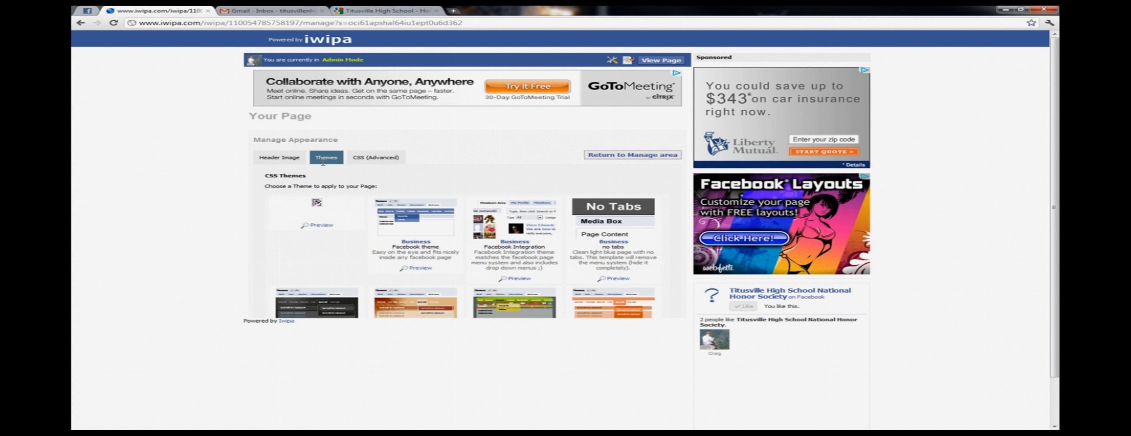
# - Apply the Business "Facebook theme" to the page, accept the confirmations, and return to the Facebook page view
pyautogui.scroll(-3, 509, 243)
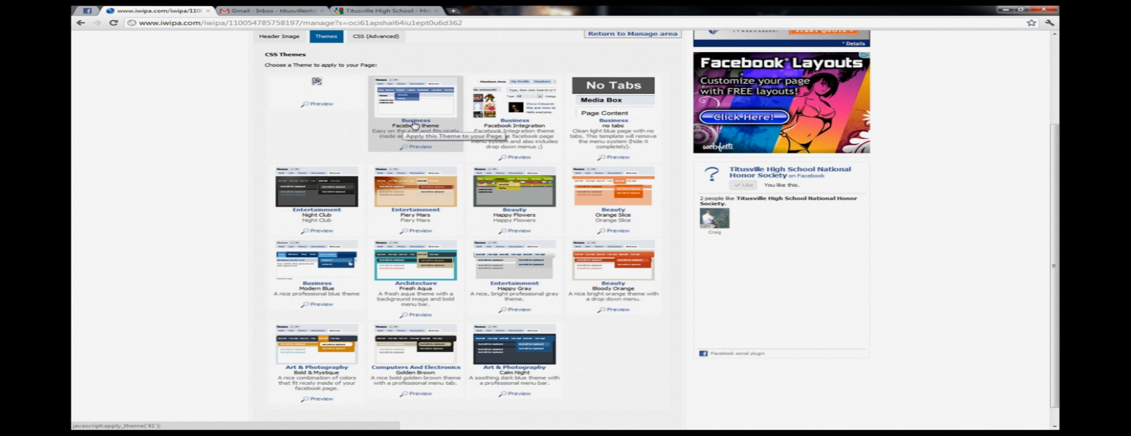
pyautogui.click(413, 125)
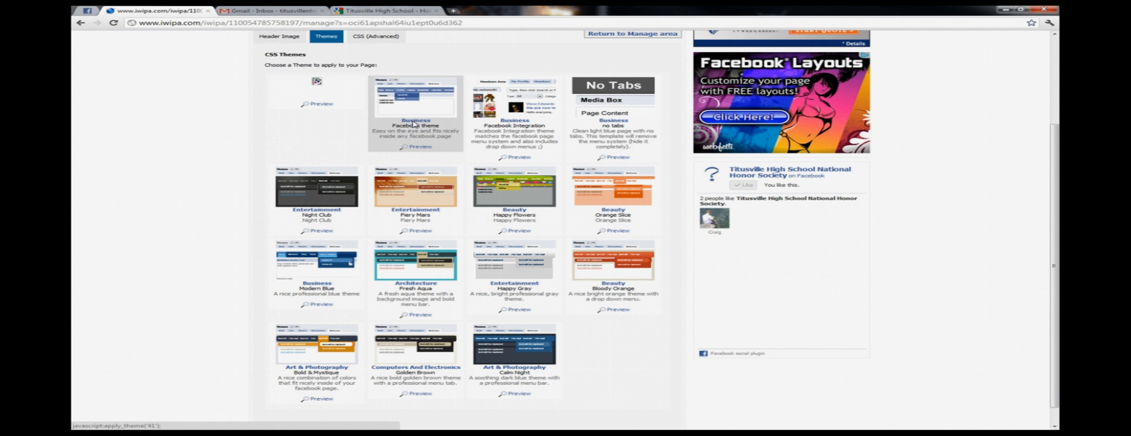
pyautogui.click(576, 246)
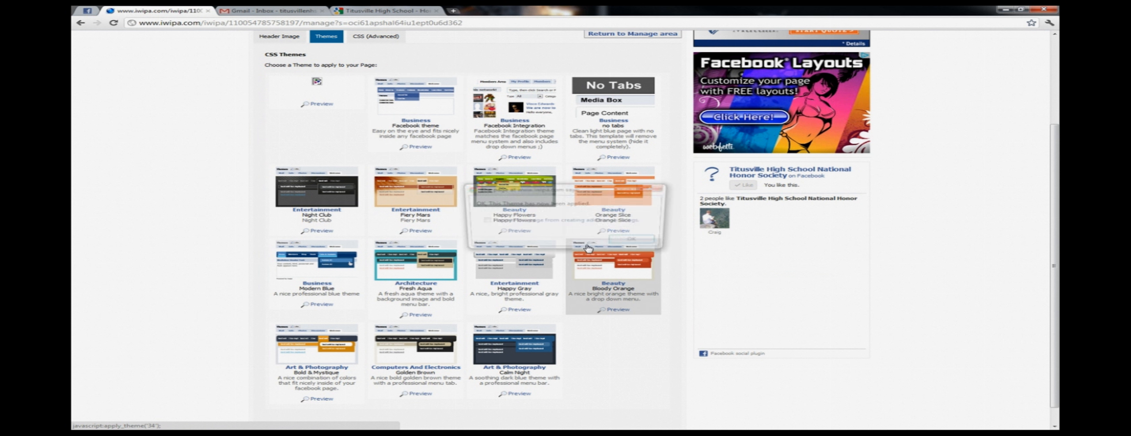
pyautogui.click(616, 243)
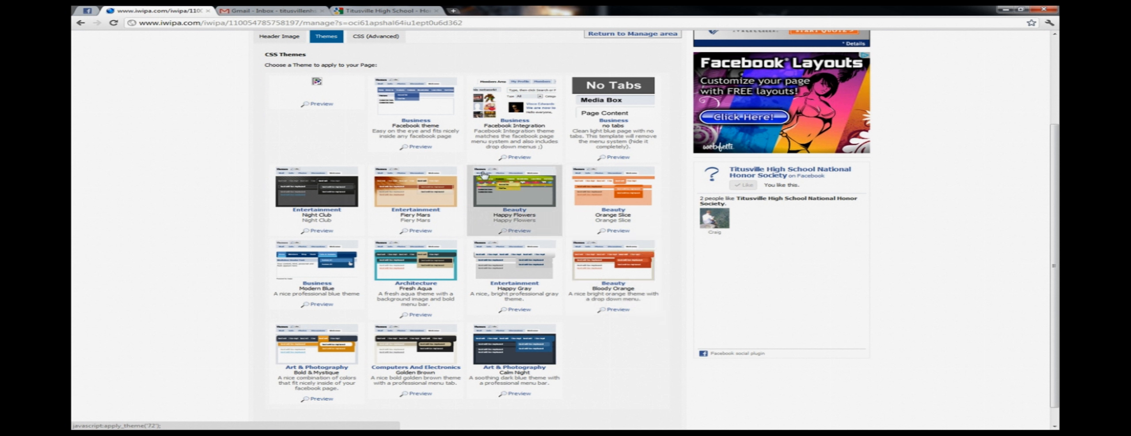
pyautogui.scroll(3, 515, 91)
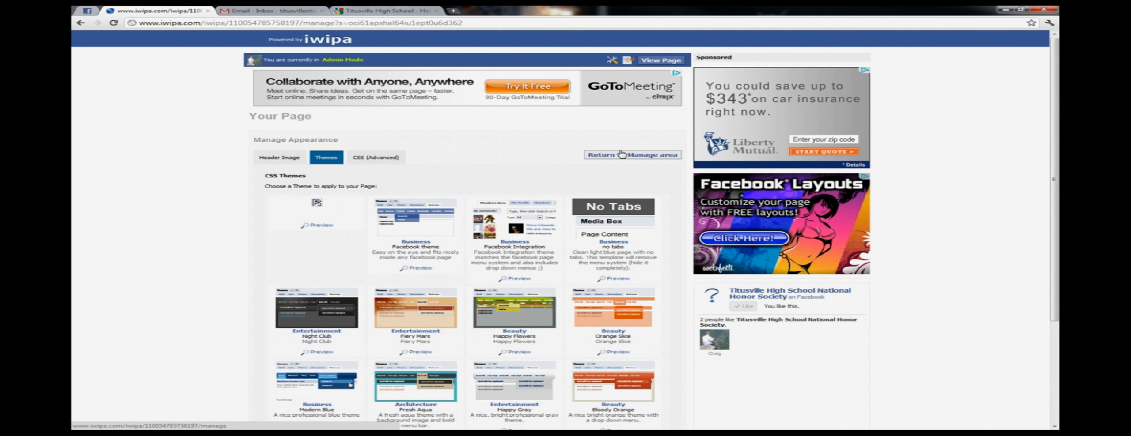
pyautogui.click(655, 63)
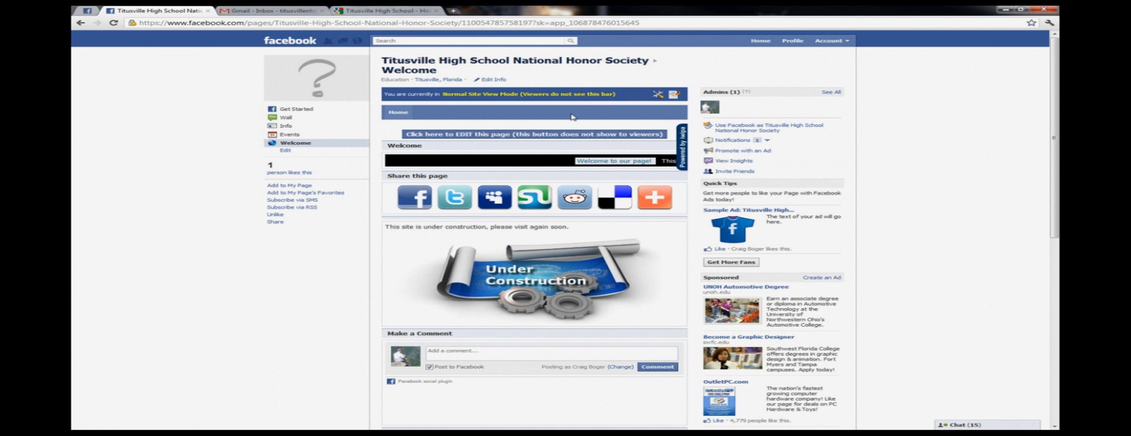
# - Open the layout manager in admin mode and start a new page tab named "Calendar", located after Home
pyautogui.click(671, 100)
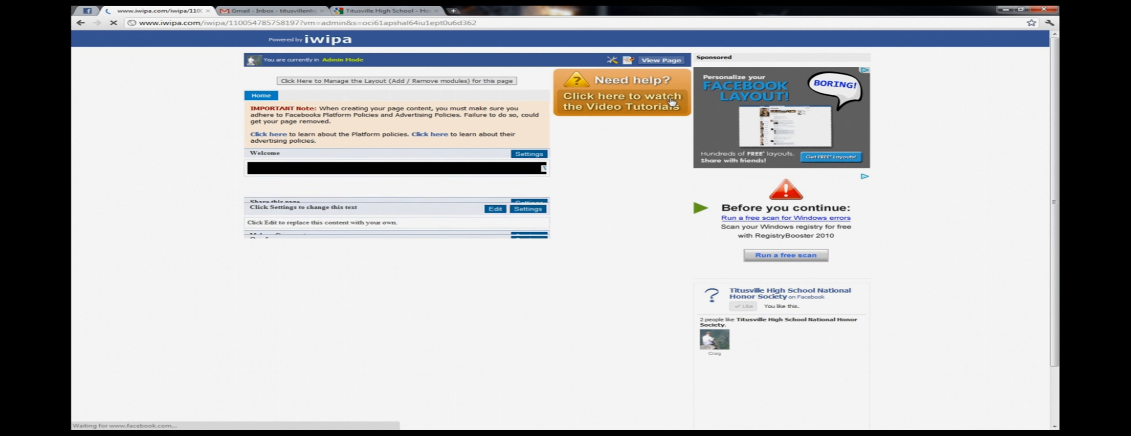
pyautogui.click(319, 82)
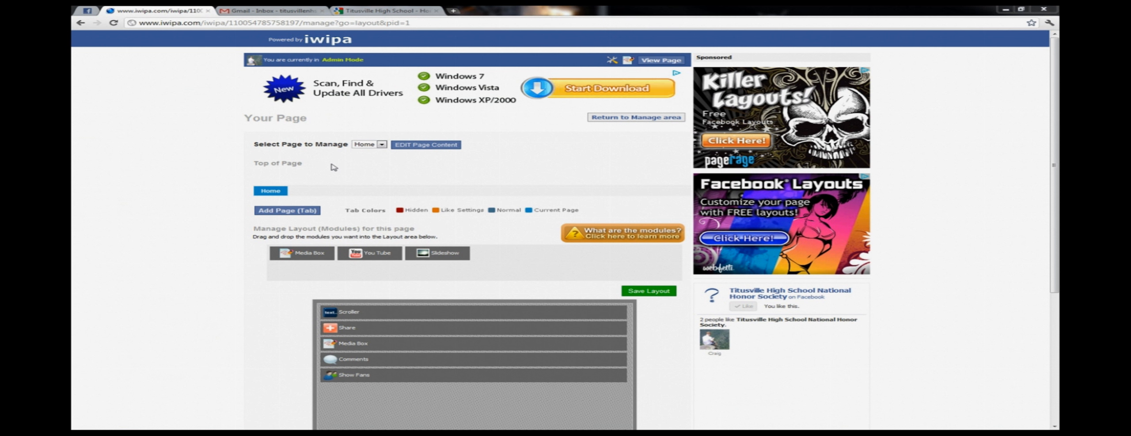
pyautogui.click(277, 213)
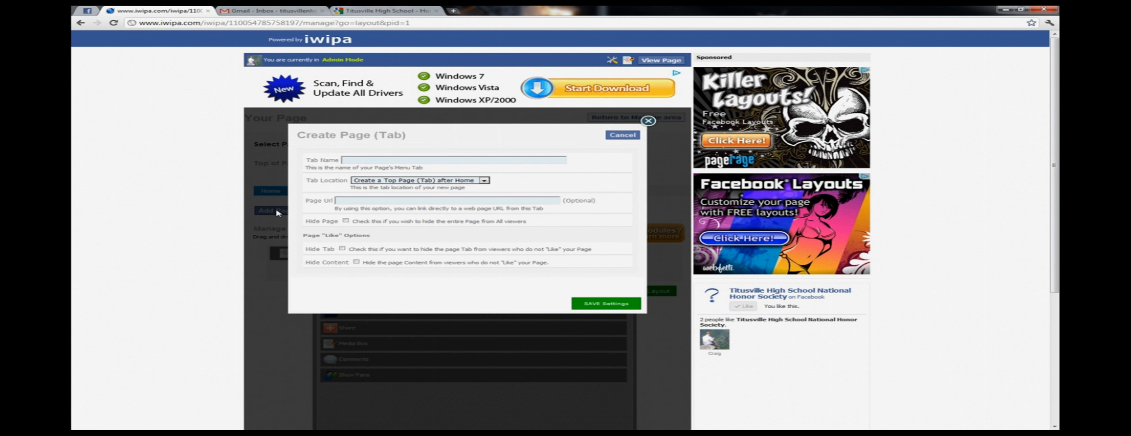
pyautogui.click(374, 162)
pyautogui.write('Calendar')
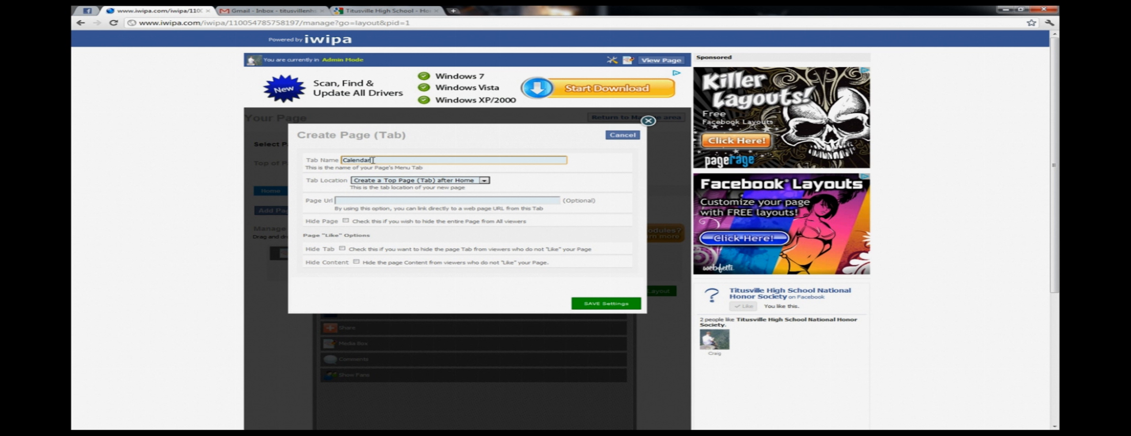
pyautogui.click(353, 202)
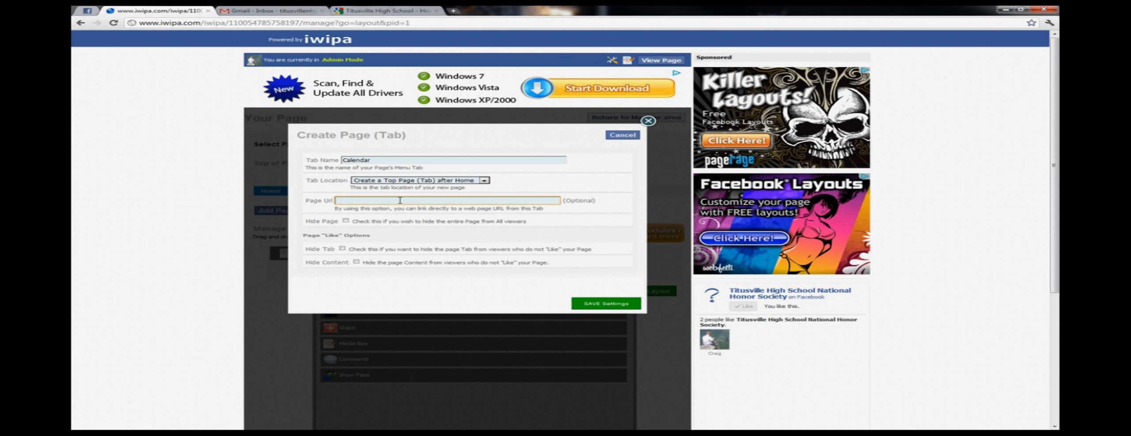
# - Switch to Google Calendar, check the National Honor Society calendar's sharing settings, and bring up its public HTML address from the calendar details
pyautogui.click(254, 12)
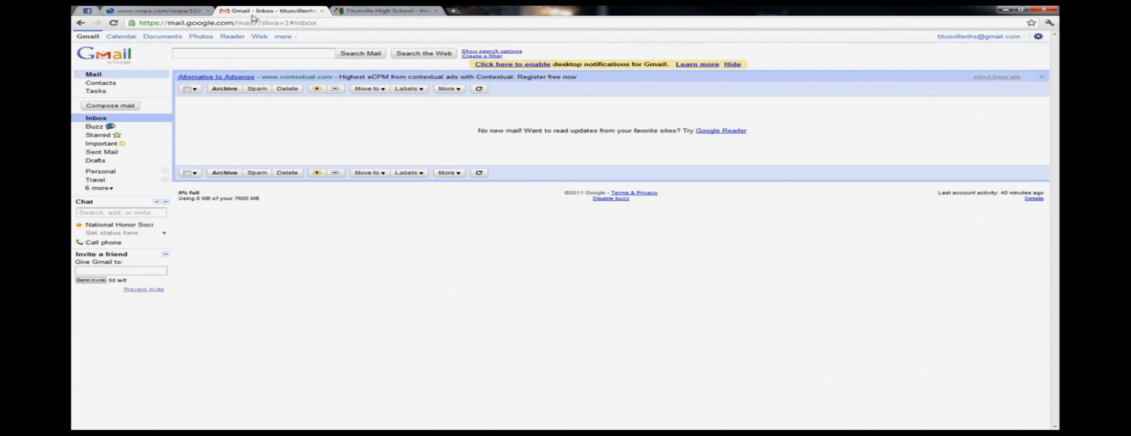
pyautogui.click(121, 36)
pyautogui.click(179, 203)
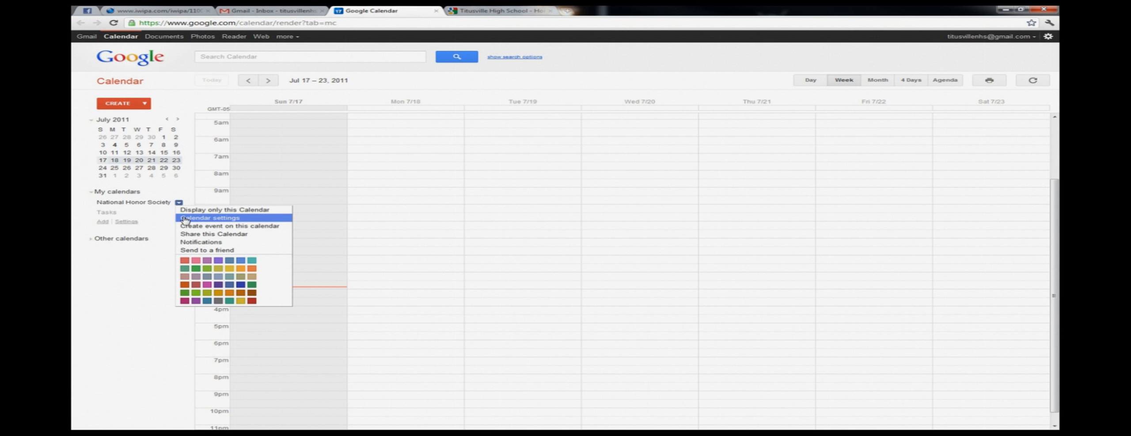
pyautogui.click(207, 236)
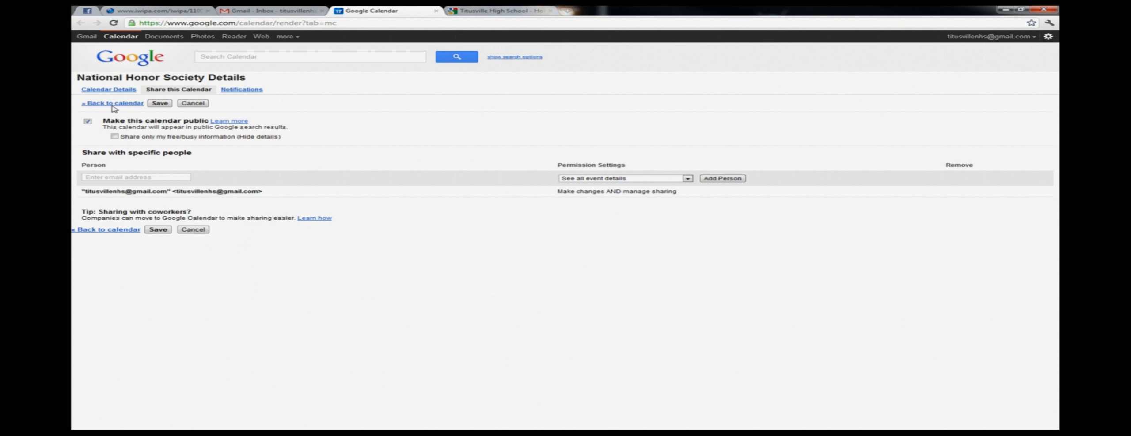
pyautogui.click(114, 90)
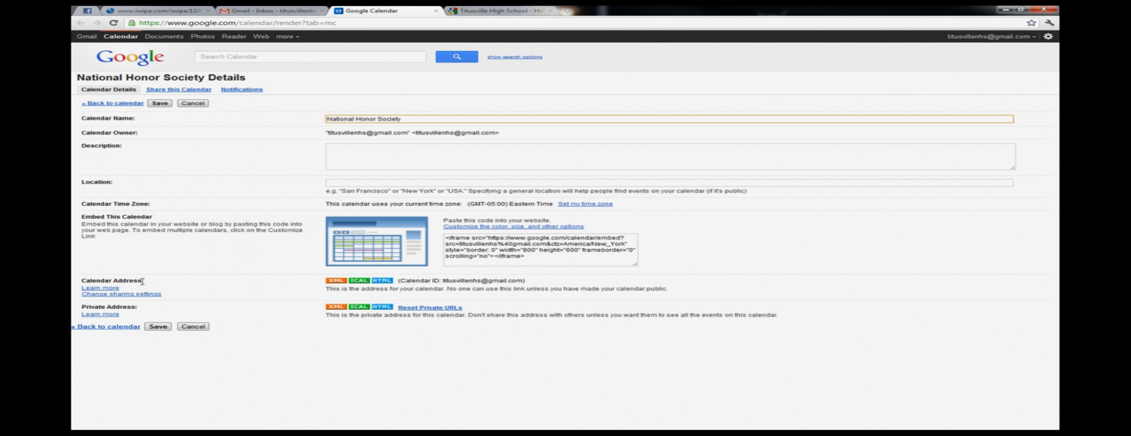
pyautogui.click(381, 281)
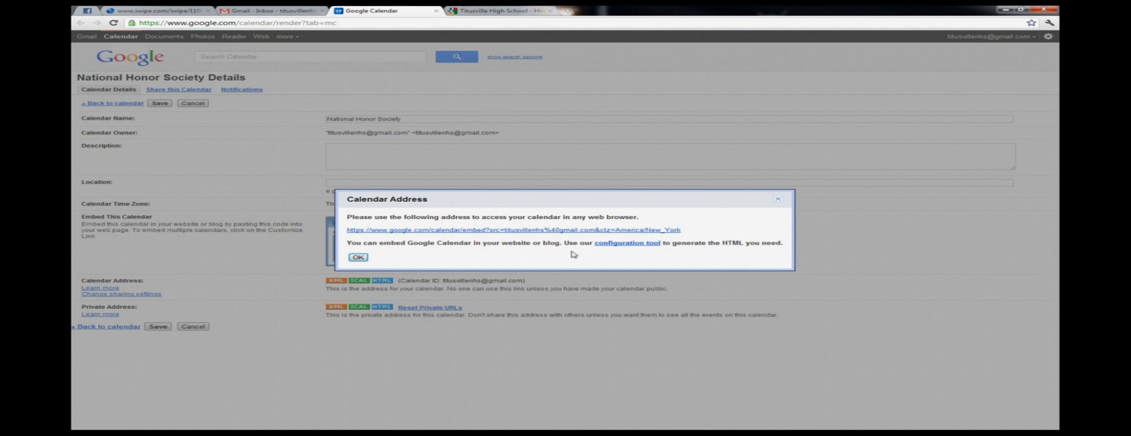
# - Copy the public calendar address and paste it as the page URL of the new Calendar tab in iwipa
pyautogui.moveTo(707, 232); pyautogui.dragTo(345, 231)
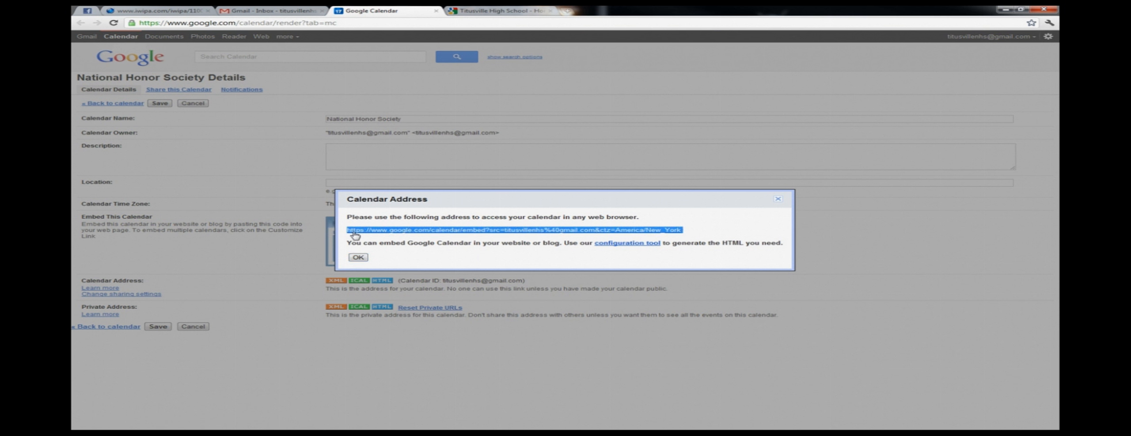
pyautogui.rightClick(353, 231)
pyautogui.click(399, 283)
pyautogui.click(271, 11)
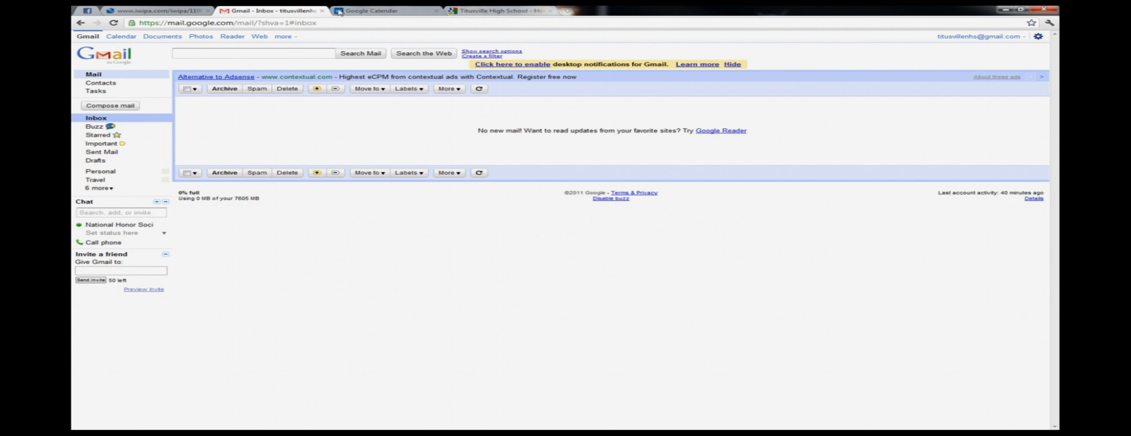
pyautogui.click(508, 11)
pyautogui.click(172, 12)
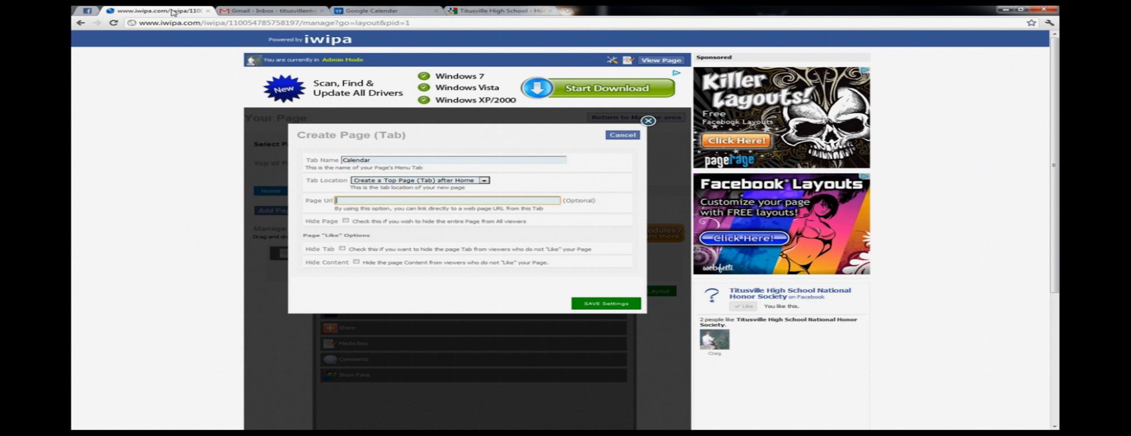
pyautogui.rightClick(369, 201)
pyautogui.click(400, 237)
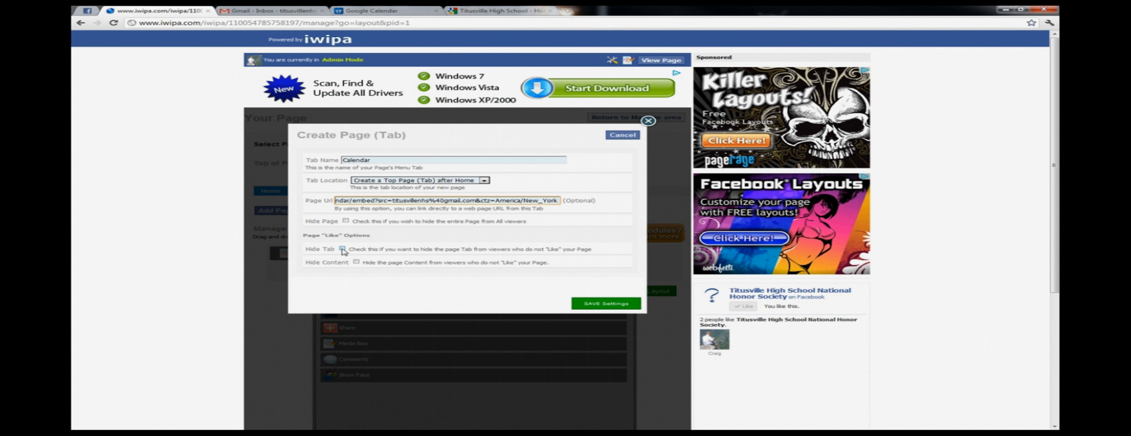
# - Keep the page target as "Blank - Open URL in a new window" and save the Calendar tab's settings
pyautogui.click(343, 250)
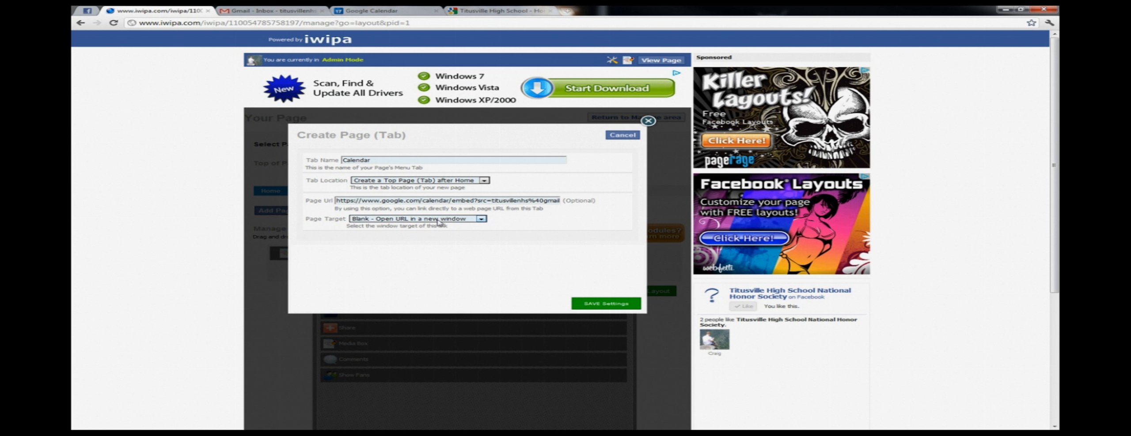
pyautogui.click(459, 219)
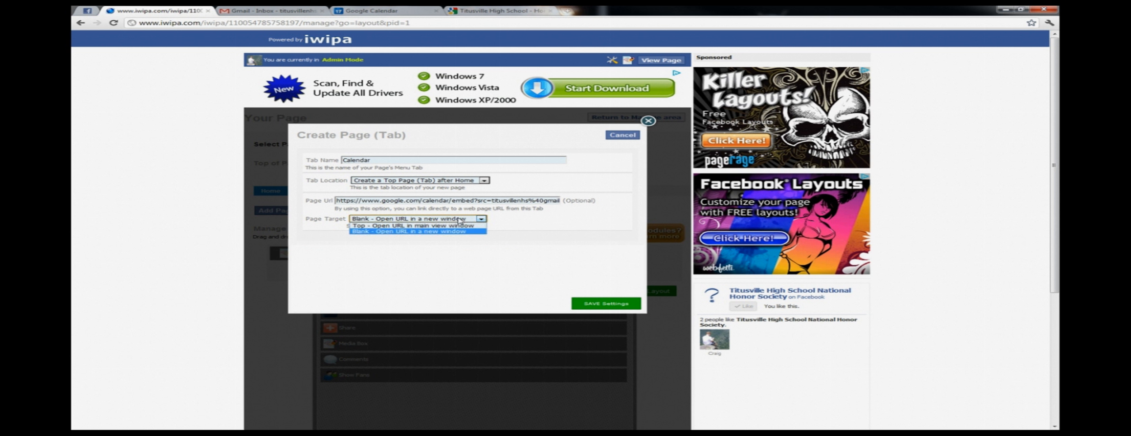
pyautogui.click(459, 220)
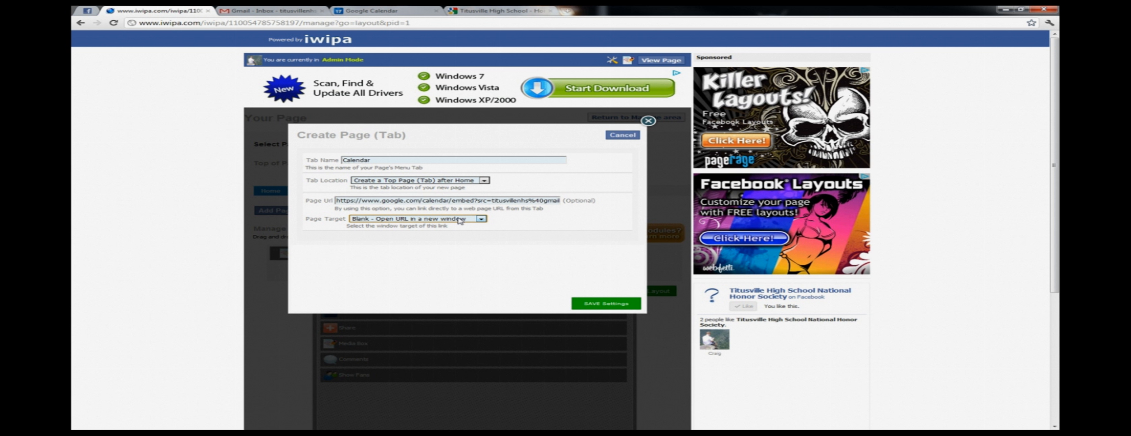
pyautogui.click(583, 302)
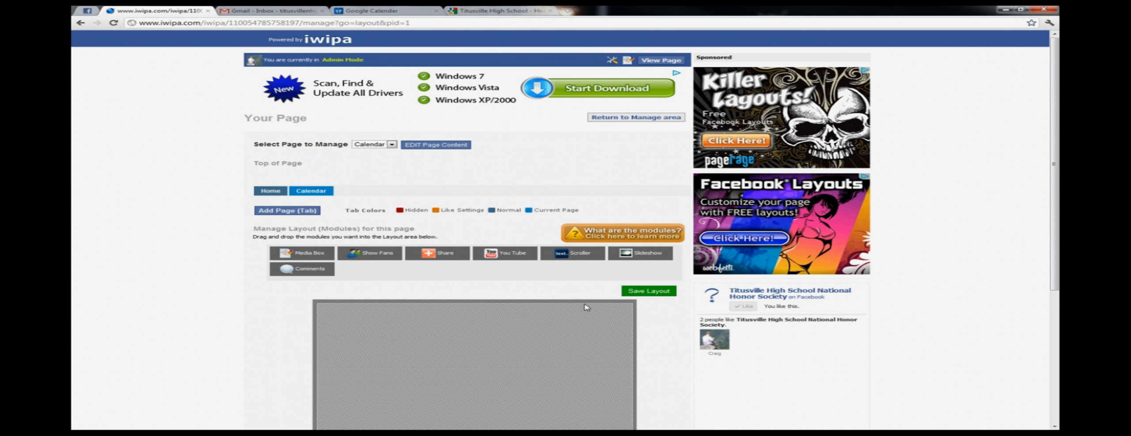
# - View the Facebook page, test the Calendar tab's link, and close the calendar it opens
pyautogui.click(678, 61)
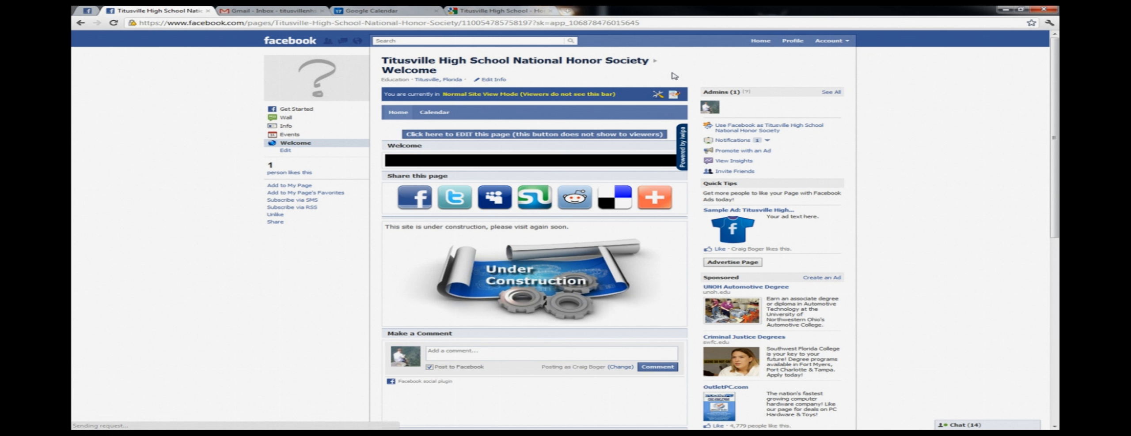
pyautogui.click(435, 113)
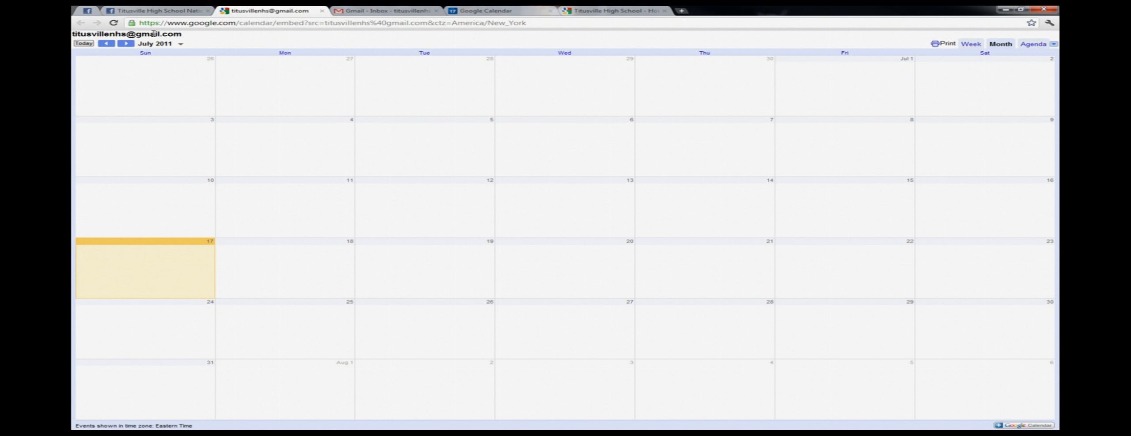
pyautogui.click(322, 11)
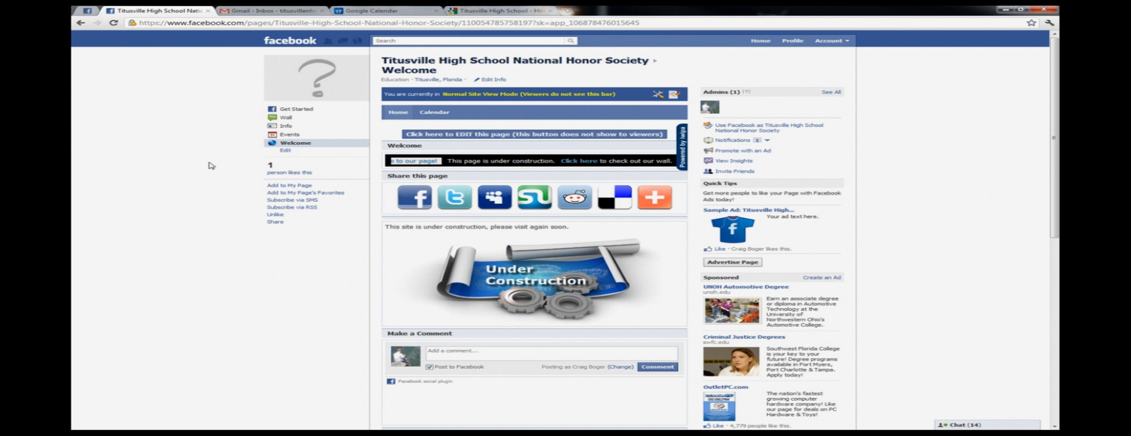
# - Return to iwipa's layout management for the National Honor Society page and add a new page tab named "Meeting Notes"
pyautogui.click(671, 95)
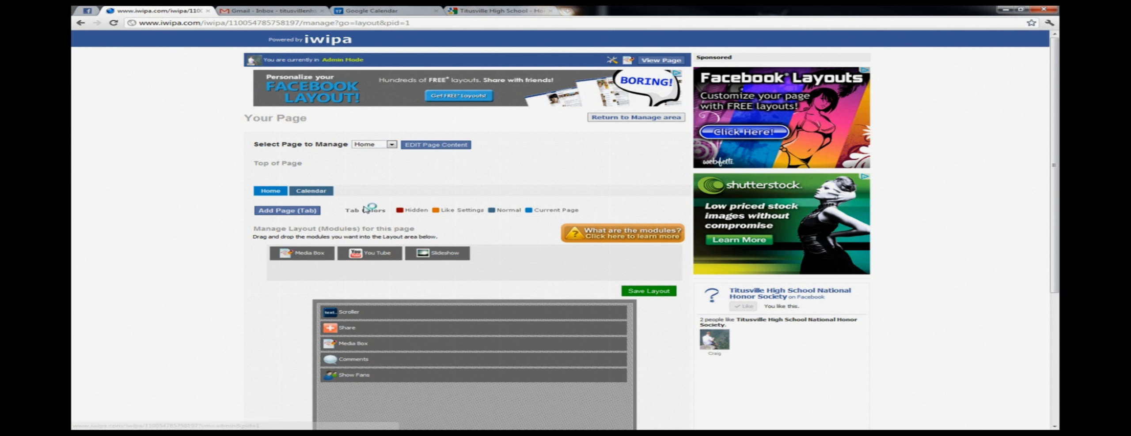
pyautogui.click(287, 214)
pyautogui.click(411, 159)
pyautogui.write('Meeting Notes')
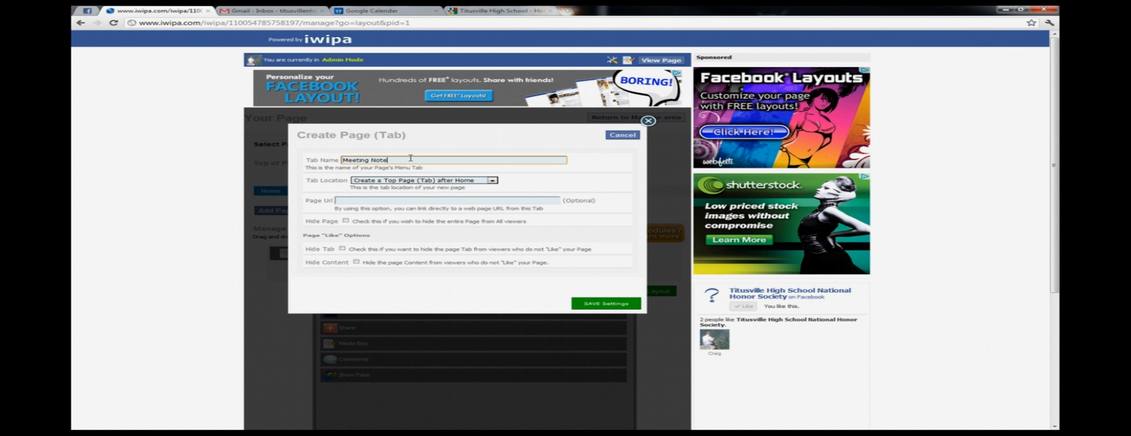
# - Keep the tab location as "Create a Top Page (Tab) after Home", hide the tab from viewers who do not like the page, and save its settings
pyautogui.click(451, 183)
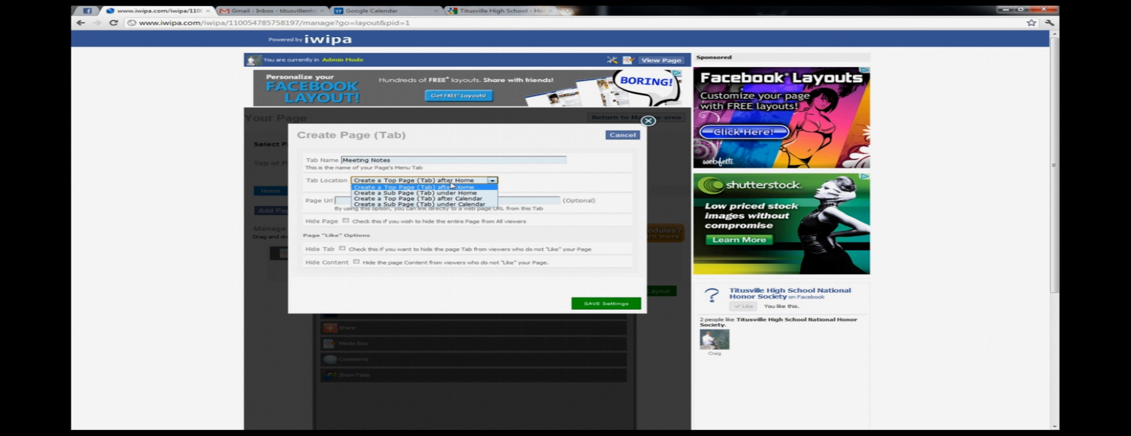
pyautogui.click(451, 187)
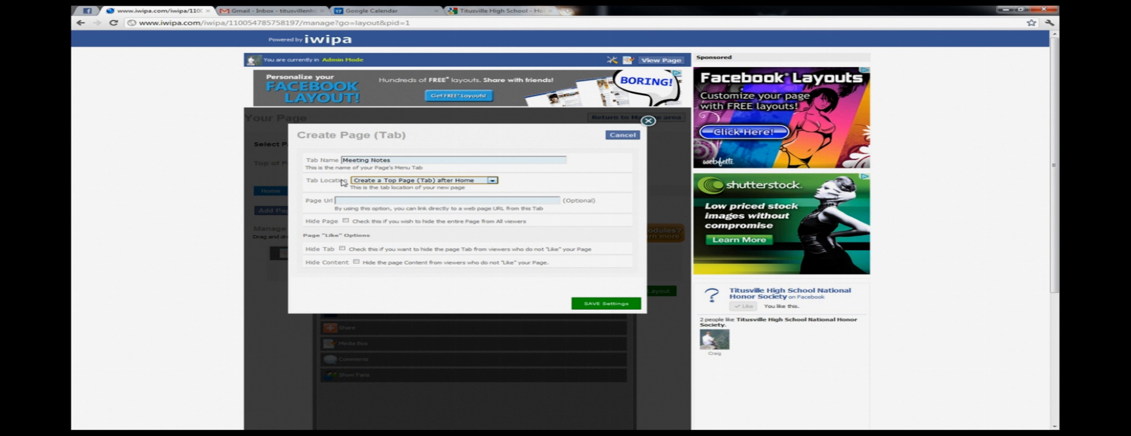
pyautogui.click(366, 200)
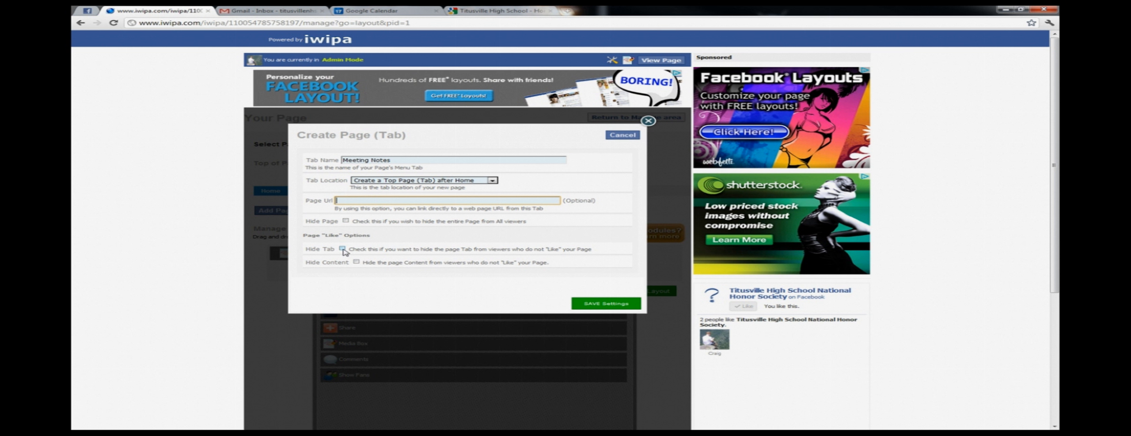
pyautogui.click(343, 249)
pyautogui.click(597, 304)
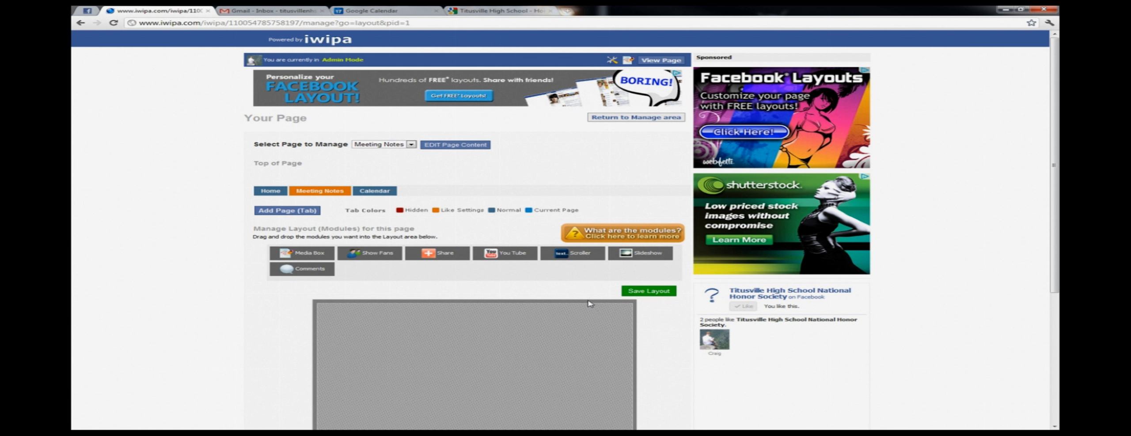
# - Add the Media Box module to the Meeting Notes page's layout and save the layout
pyautogui.scroll(-3, 367, 292)
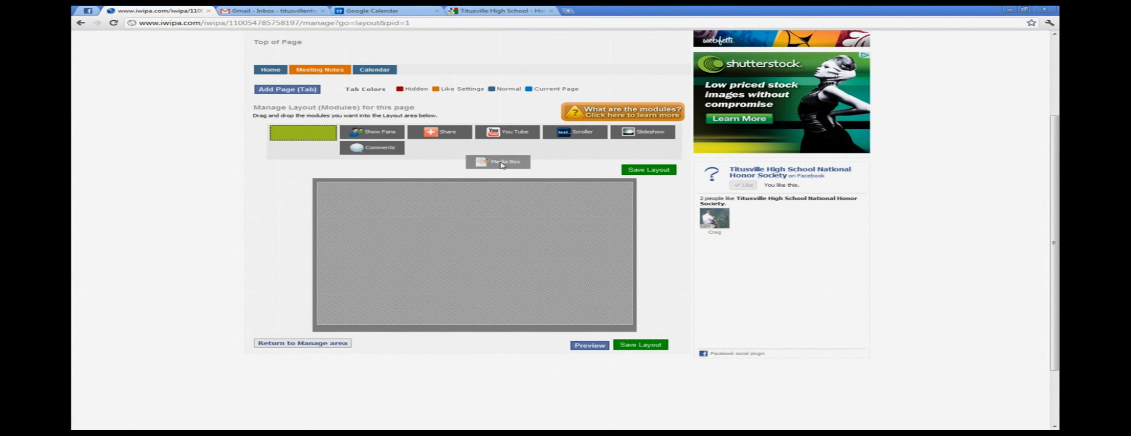
pyautogui.moveTo(500, 163); pyautogui.dragTo(486, 193)
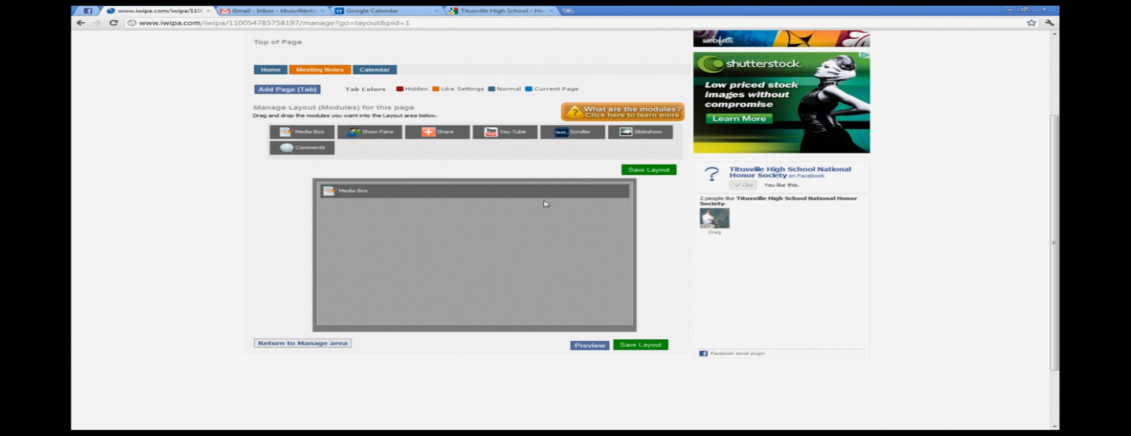
pyautogui.click(668, 172)
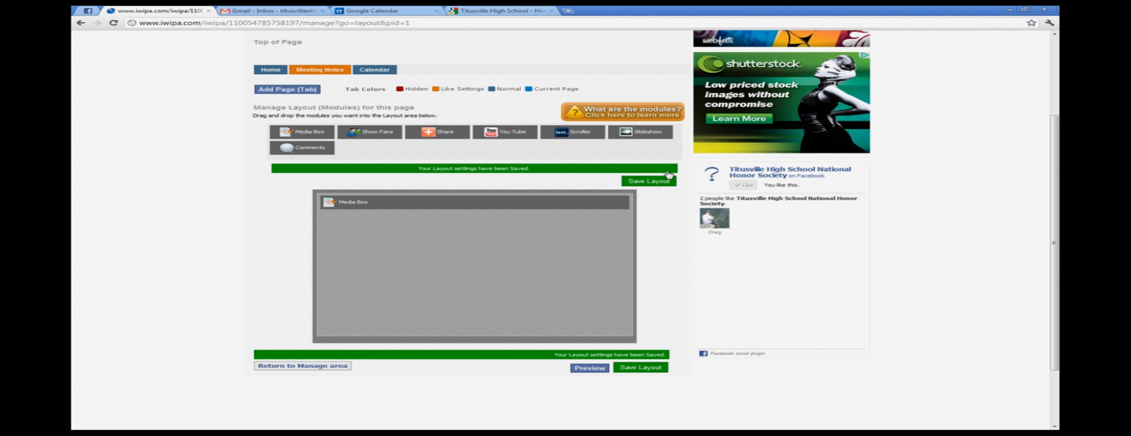
# - View the Facebook page and check how its Meeting Notes tab looks
pyautogui.scroll(3, 649, 190)
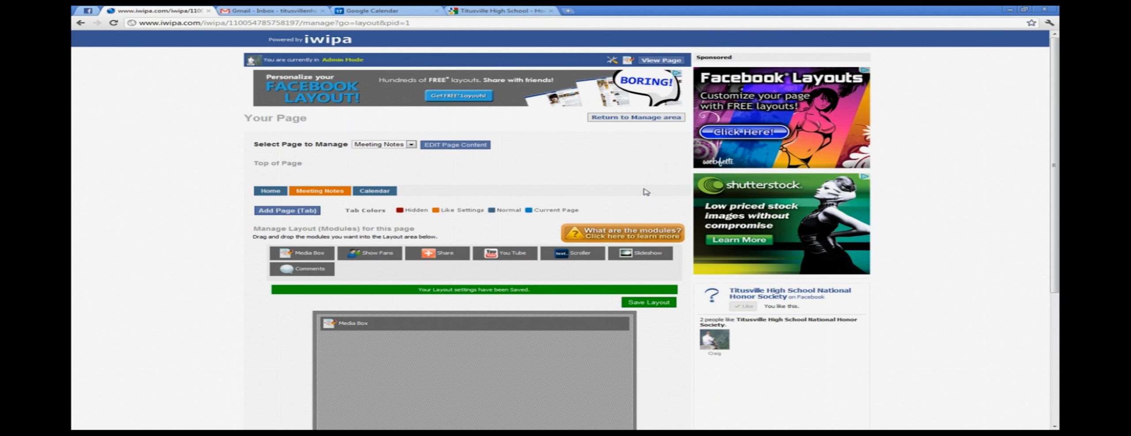
pyautogui.click(660, 62)
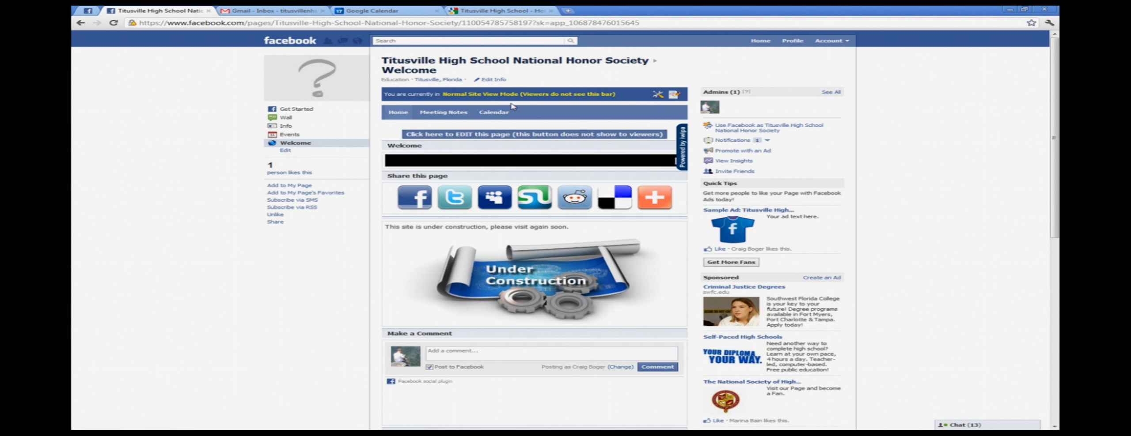
pyautogui.click(448, 113)
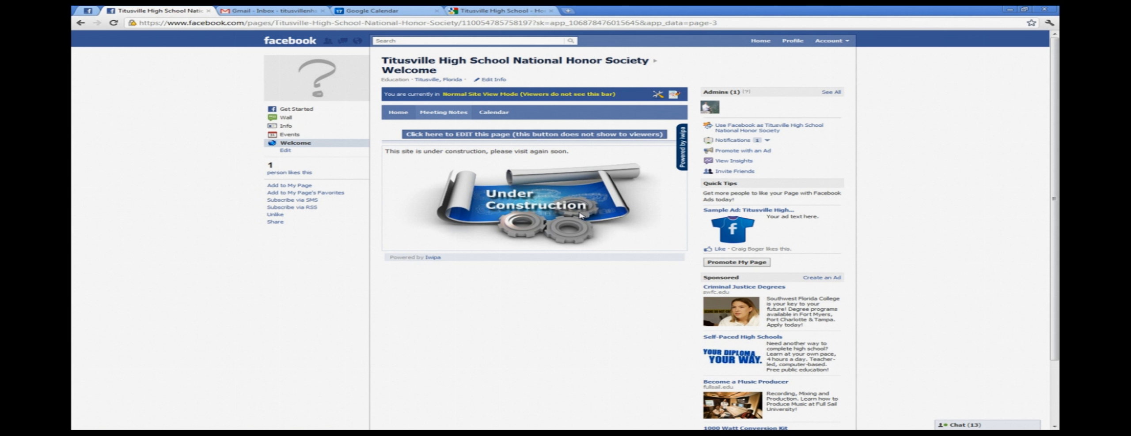
# - Open the Meeting Notes page's media box in iwipa's advanced editor, leave it empty, and save it
pyautogui.click(672, 95)
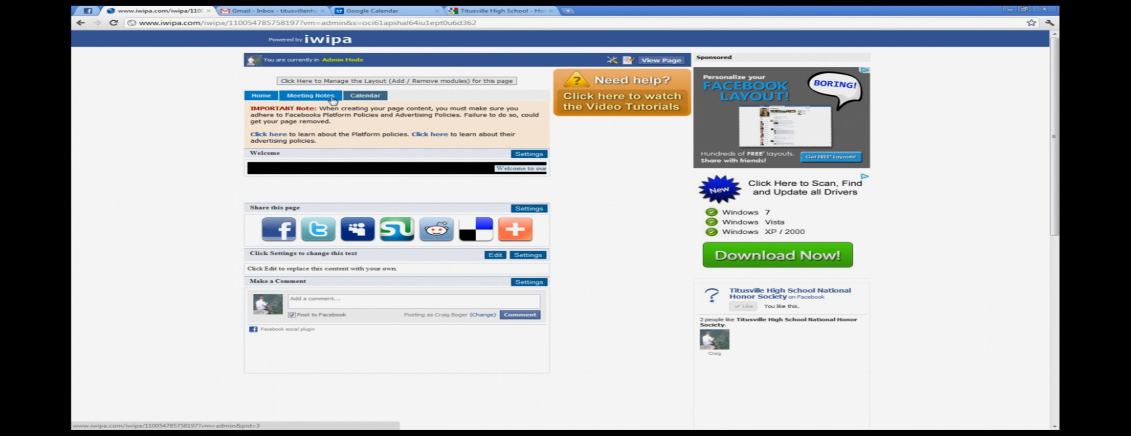
pyautogui.click(332, 100)
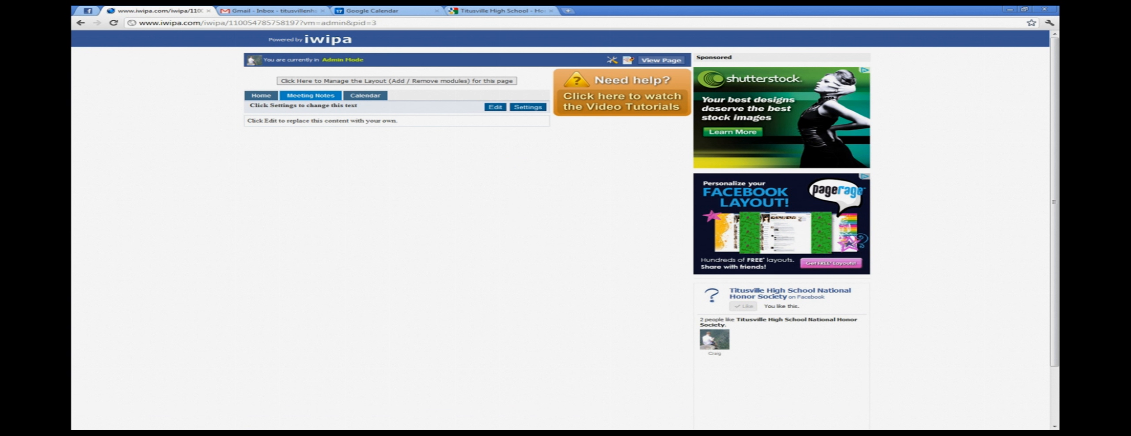
pyautogui.moveTo(72, 53); pyautogui.dragTo(656, 54)
pyautogui.click(578, 160)
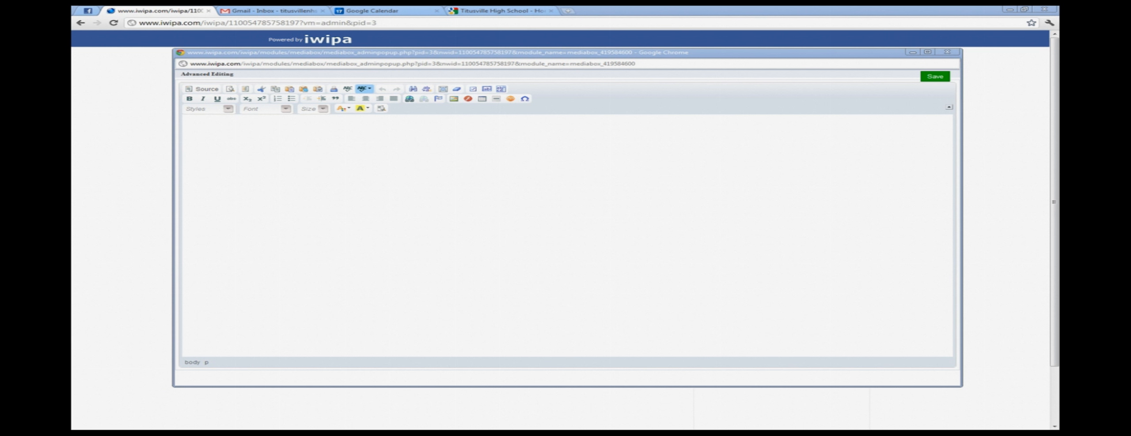
pyautogui.click(285, 134)
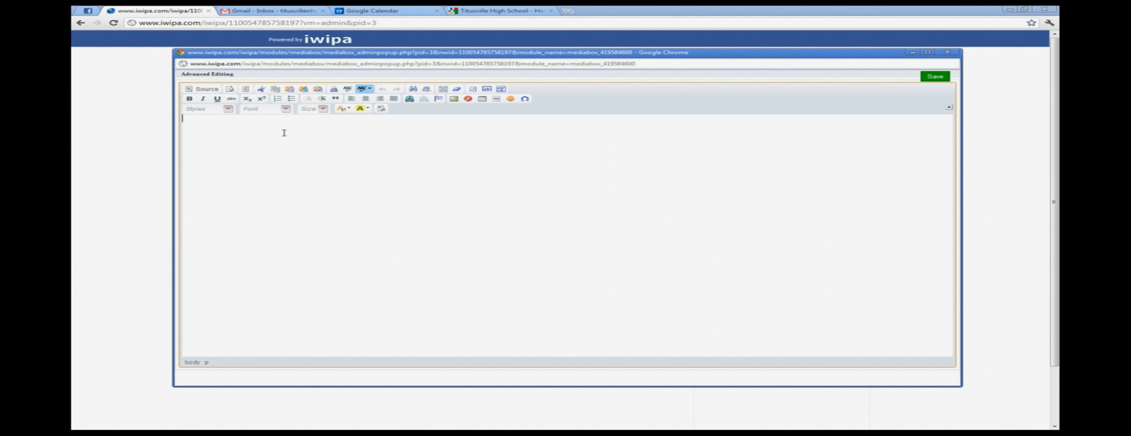
pyautogui.click(941, 77)
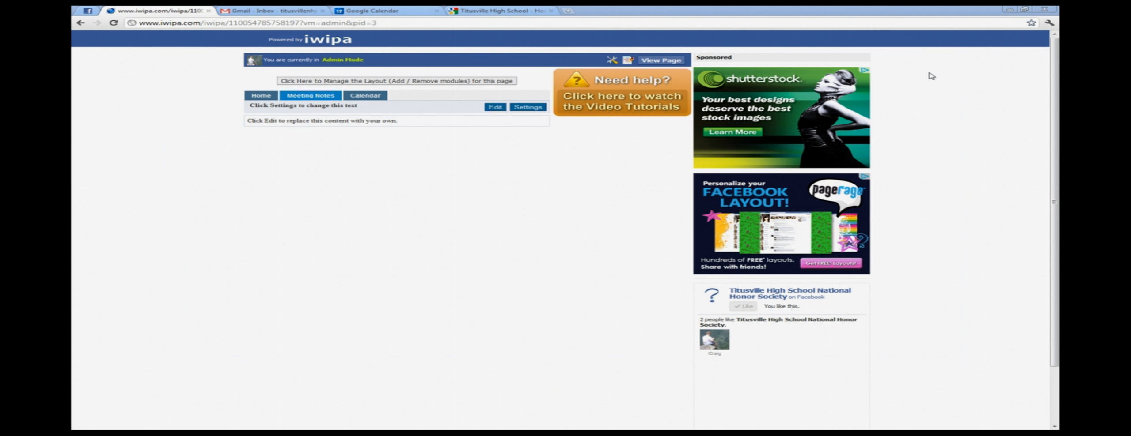
# - Switch to Google Docs from Gmail and open the Meeting Notes collection inside the 2011-2012 collection
pyautogui.click(274, 11)
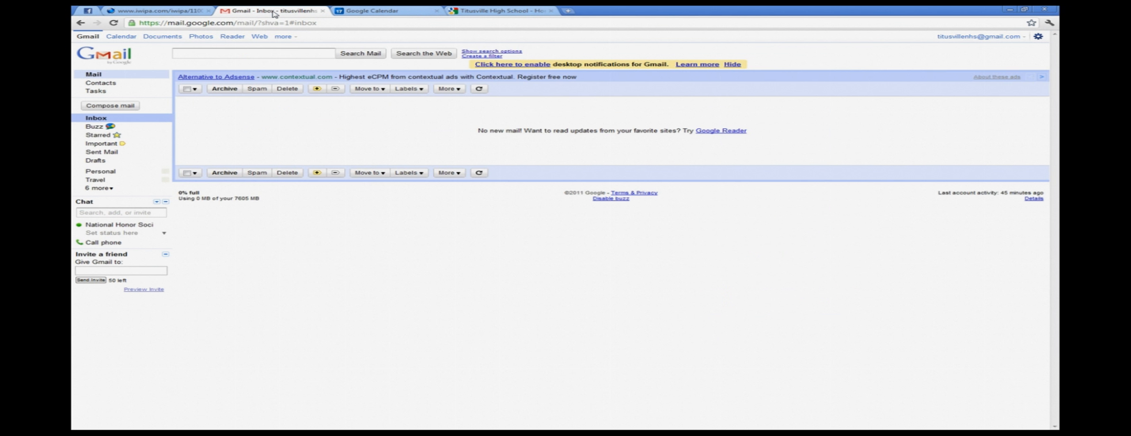
pyautogui.click(162, 37)
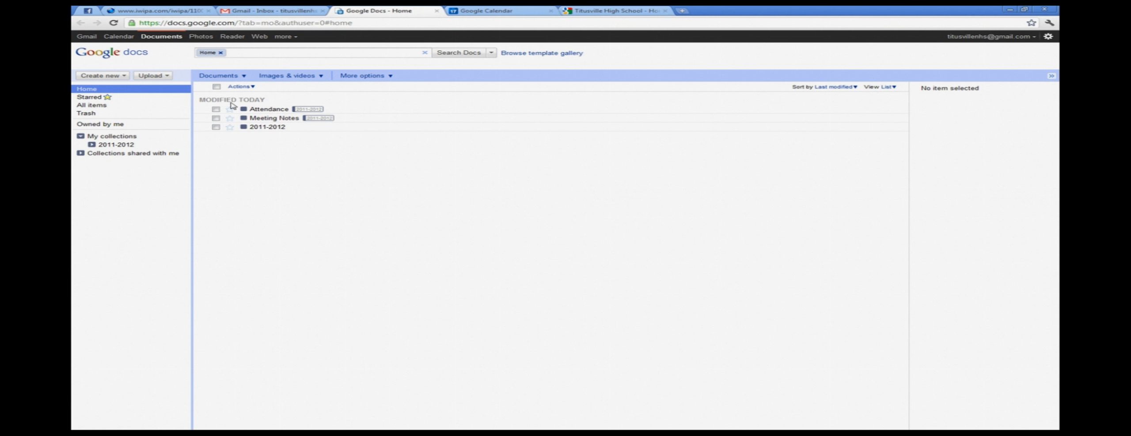
pyautogui.click(91, 146)
pyautogui.click(118, 154)
pyautogui.click(117, 161)
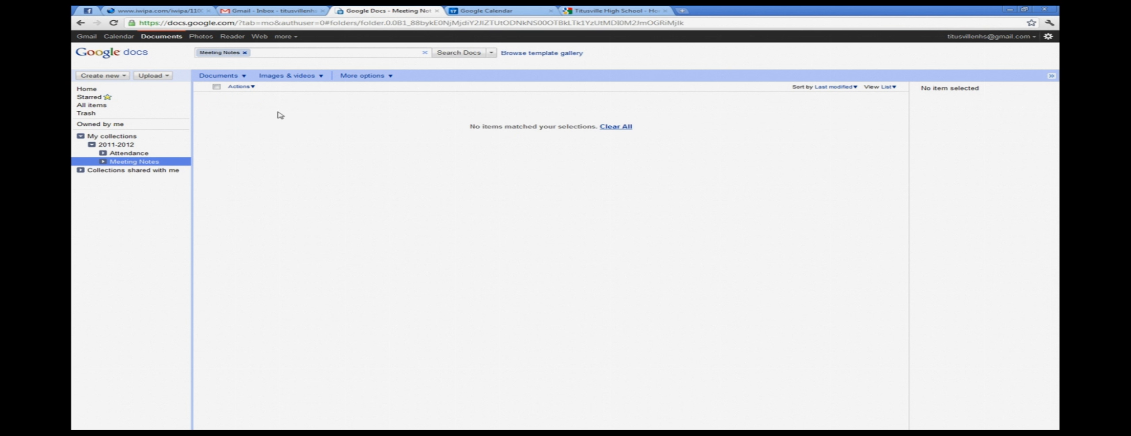
# - Create a new presentation from the Meeting Notes collection and title its first slide "Test Presentation"
pyautogui.click(186, 162)
pyautogui.moveTo(204, 171)
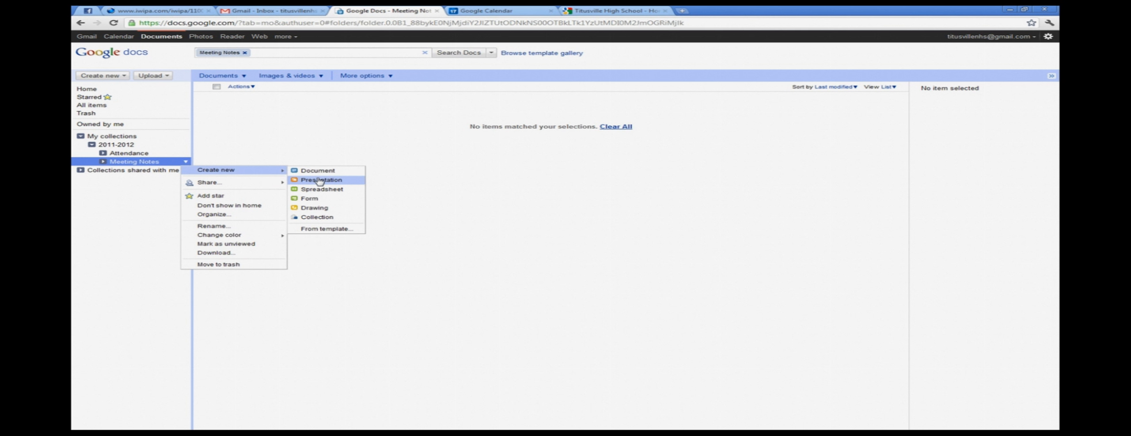
pyautogui.click(320, 181)
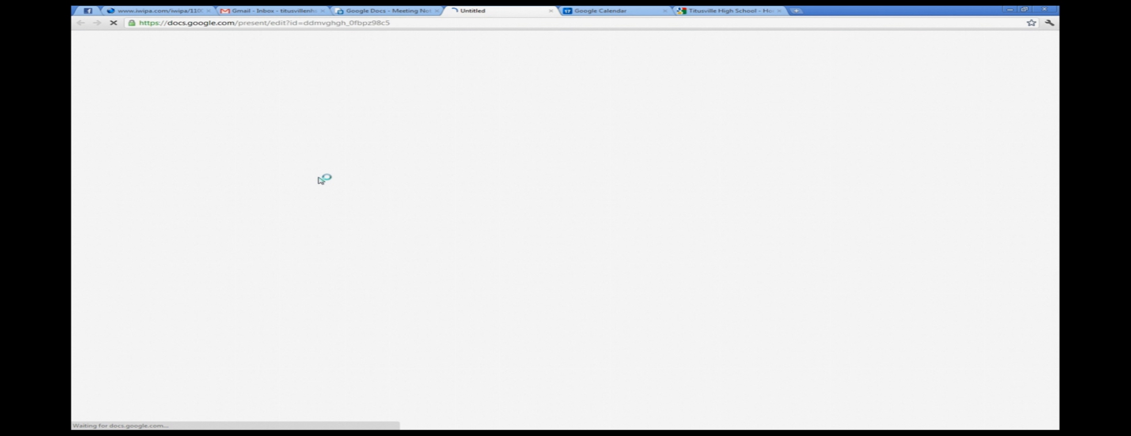
pyautogui.click(508, 233)
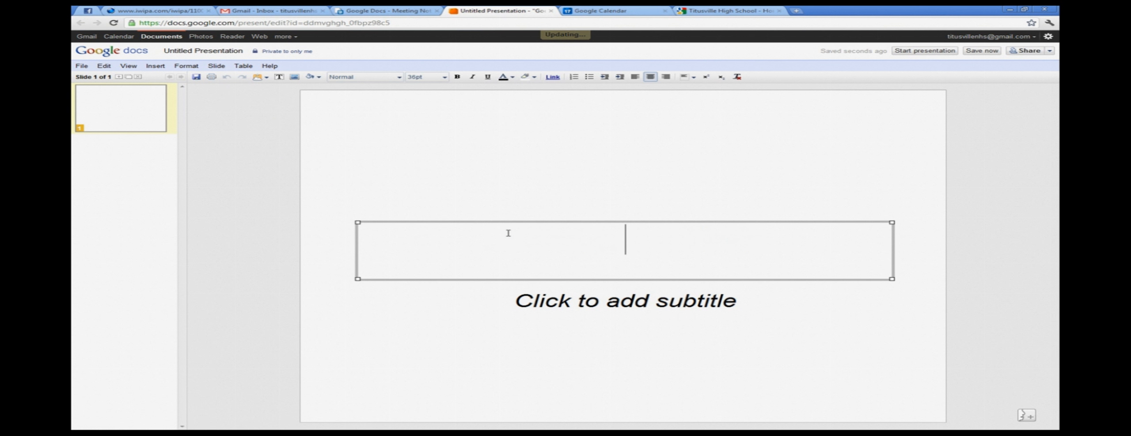
pyautogui.write('Test')
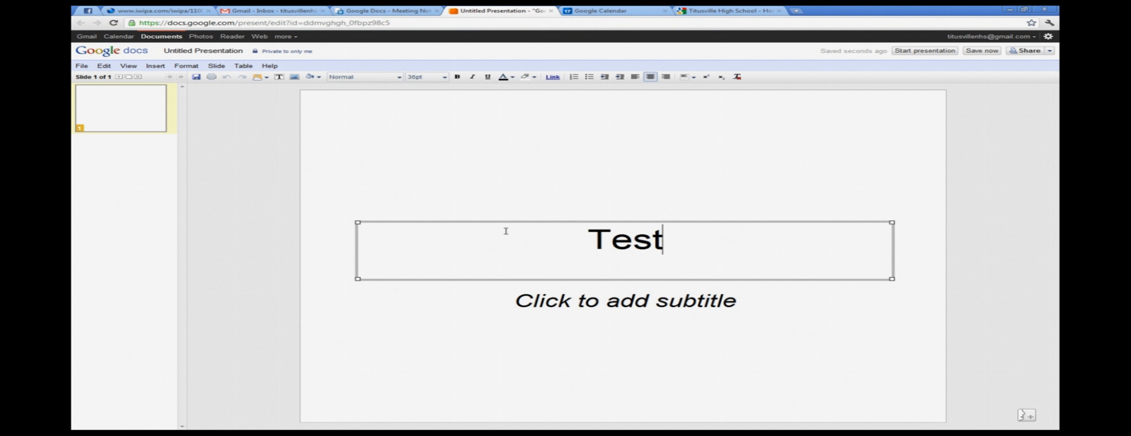
pyautogui.write(' Presentationj')
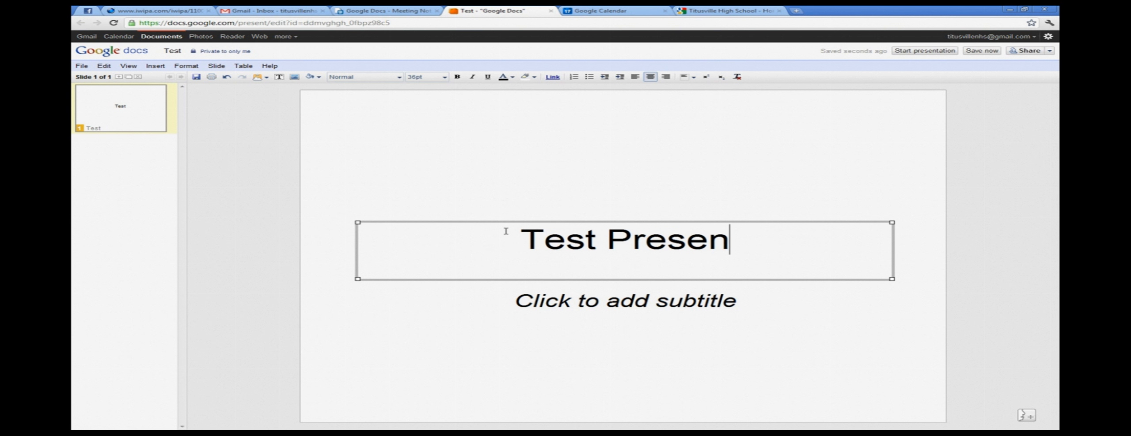
pyautogui.press('BackSpace')
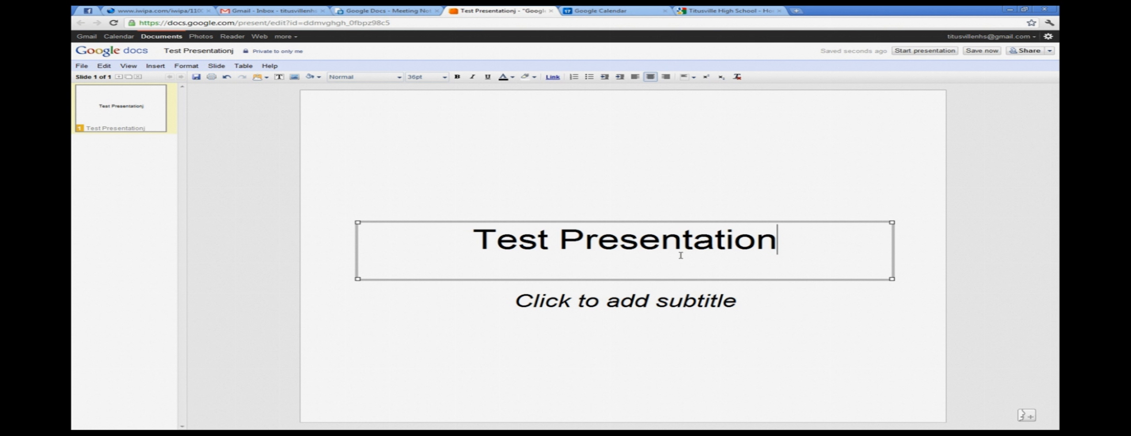
# - Change the title slide's background to orange, and save and close the presentation
pyautogui.click(749, 294)
pyautogui.click(785, 272)
pyautogui.click(747, 295)
pyautogui.click(672, 135)
pyautogui.rightClick(672, 134)
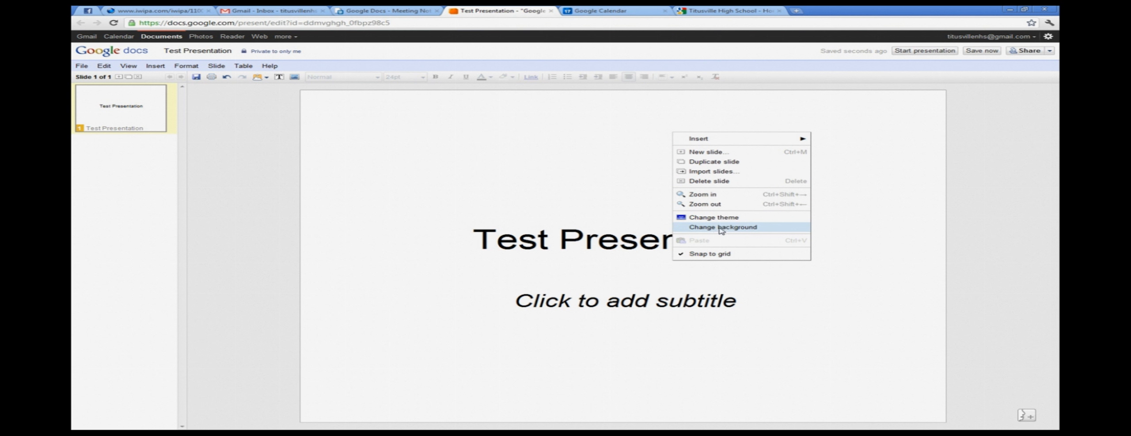
pyautogui.click(720, 228)
pyautogui.click(587, 213)
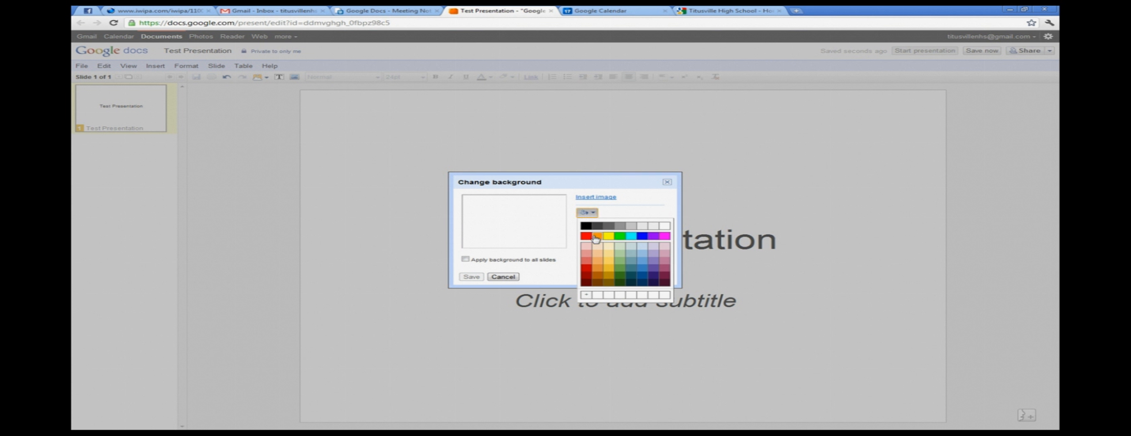
pyautogui.click(598, 239)
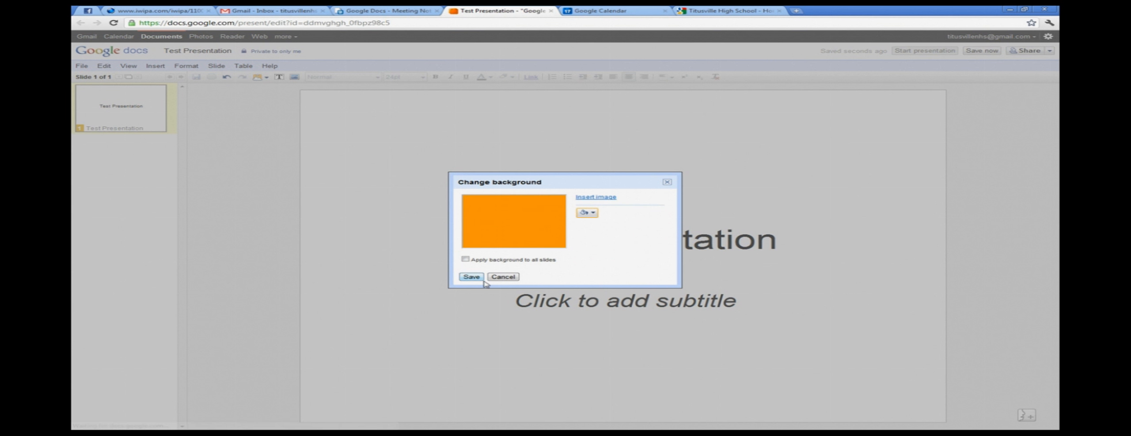
pyautogui.click(469, 277)
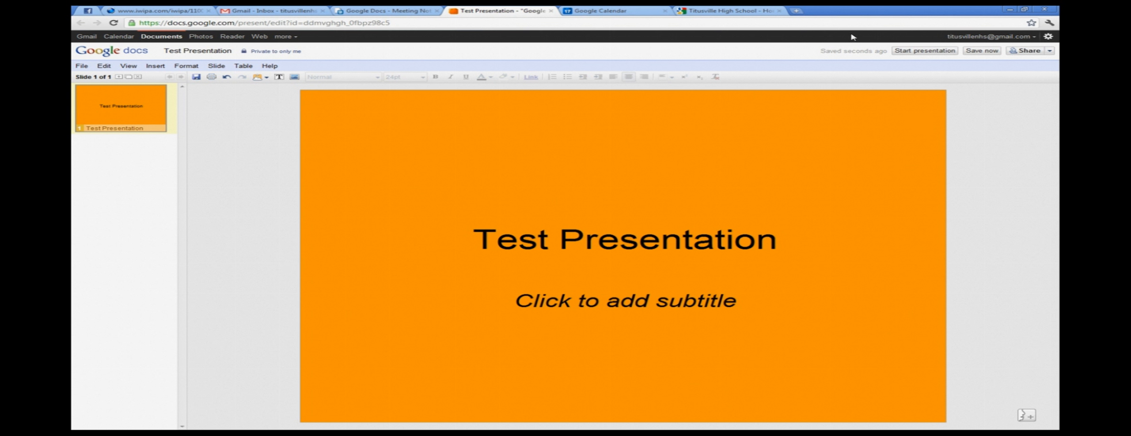
pyautogui.click(970, 51)
pyautogui.click(551, 10)
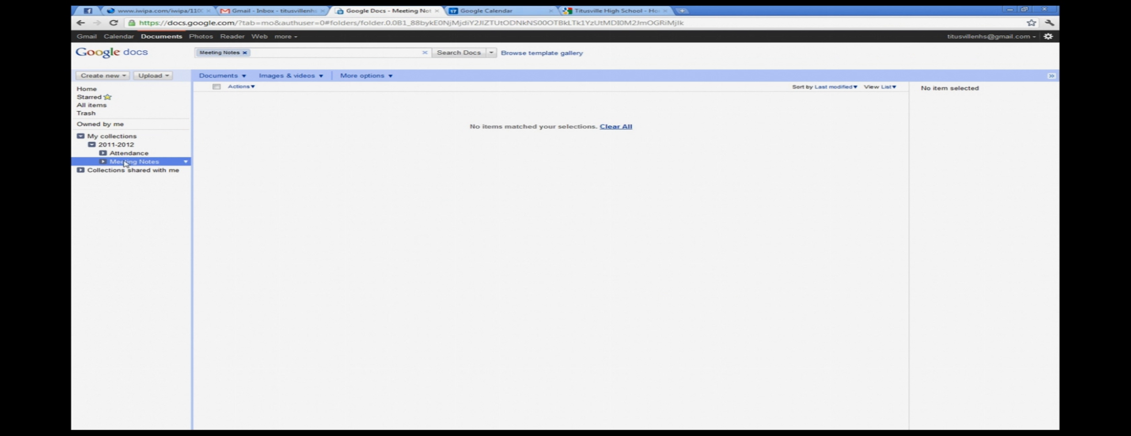
# - Refresh the documents list and move Test Presentation from Home into the Meeting Notes collection
pyautogui.click(113, 22)
pyautogui.click(86, 89)
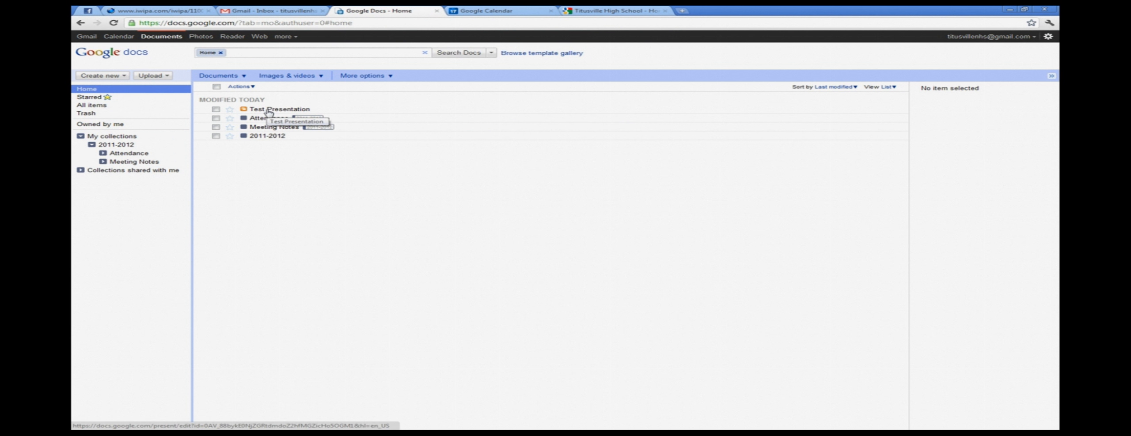
pyautogui.moveTo(268, 112); pyautogui.dragTo(153, 166)
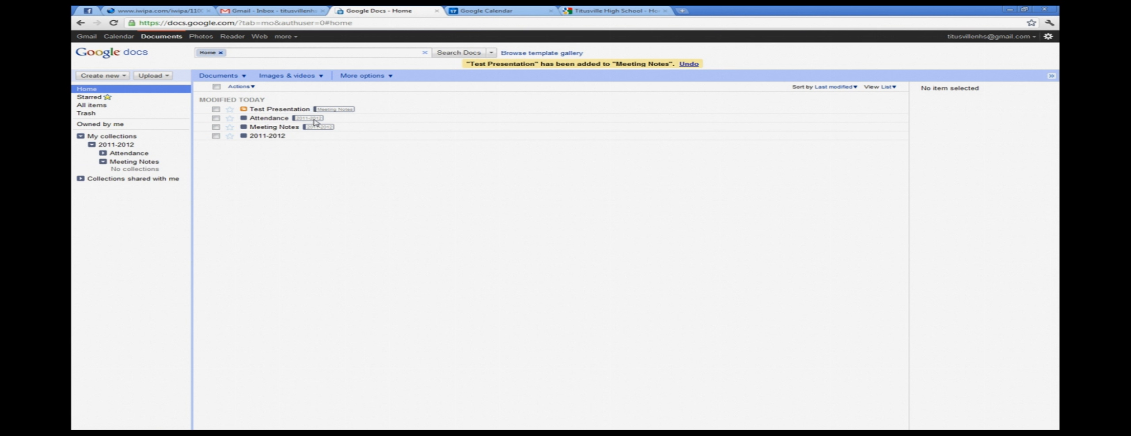
# - Create a new document from the documents list and enter the text "Test Meeting Notes" in it
pyautogui.click(121, 78)
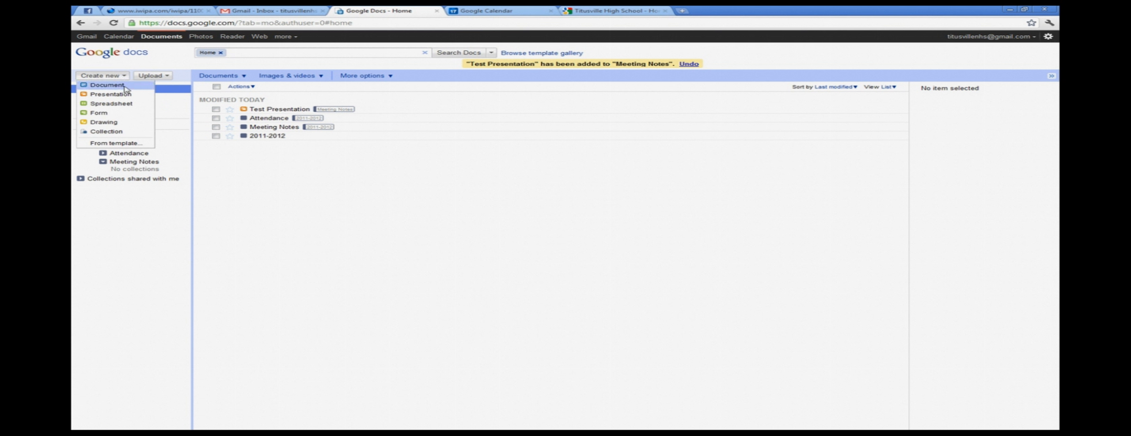
pyautogui.click(125, 86)
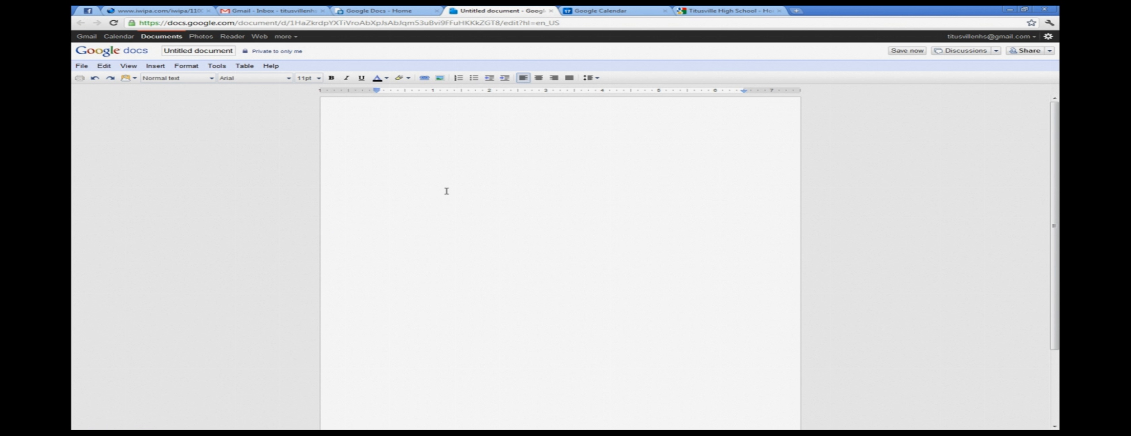
pyautogui.write('Test Meeting Notes')
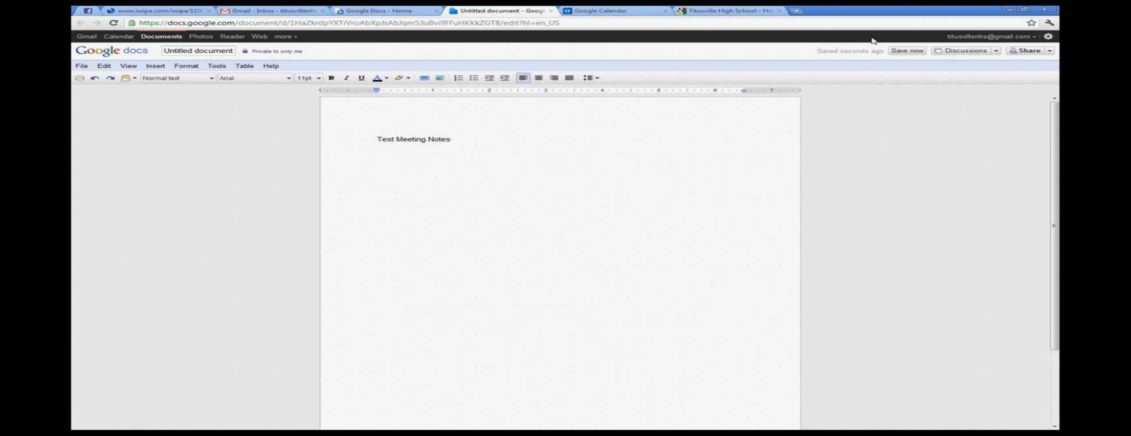
pyautogui.click(79, 67)
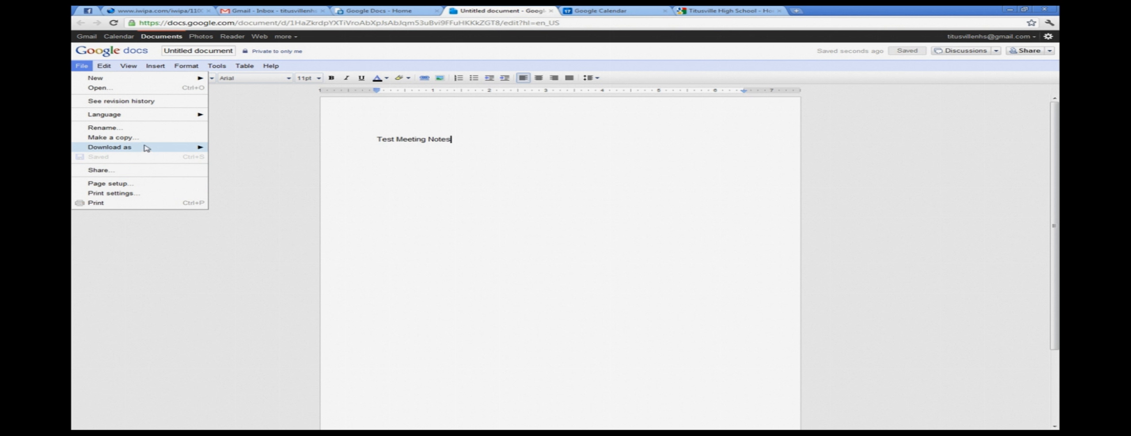
pyautogui.moveTo(144, 85)
pyautogui.click(971, 126)
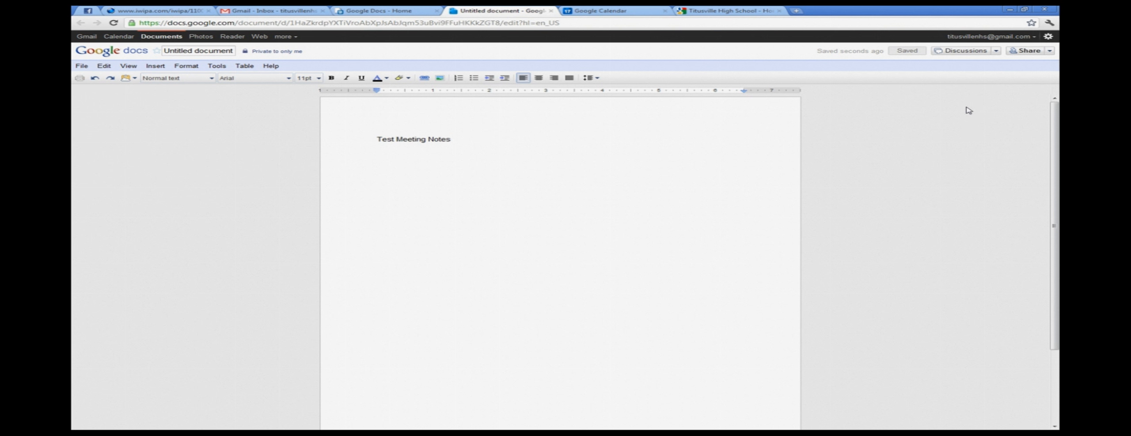
# - Rename the untitled document to "Test Meeting Notes" and close it
pyautogui.click(226, 53)
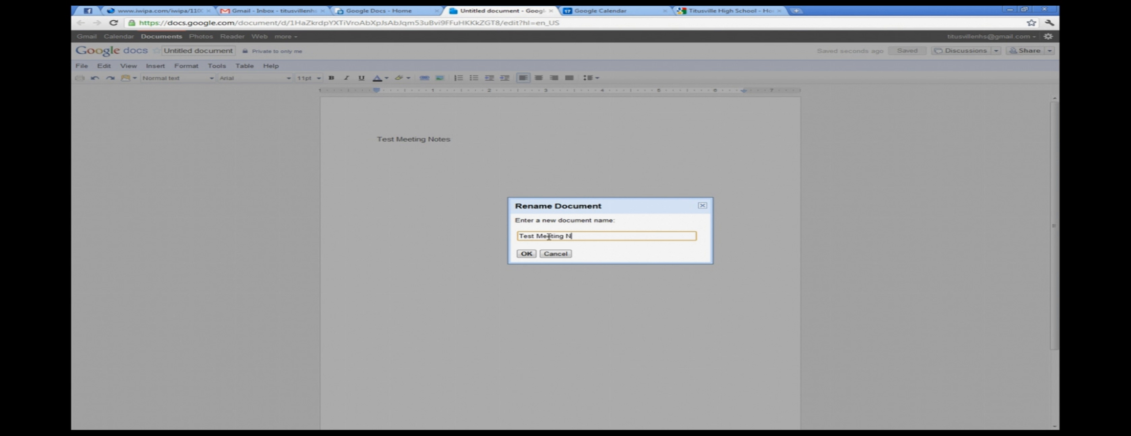
pyautogui.click(526, 254)
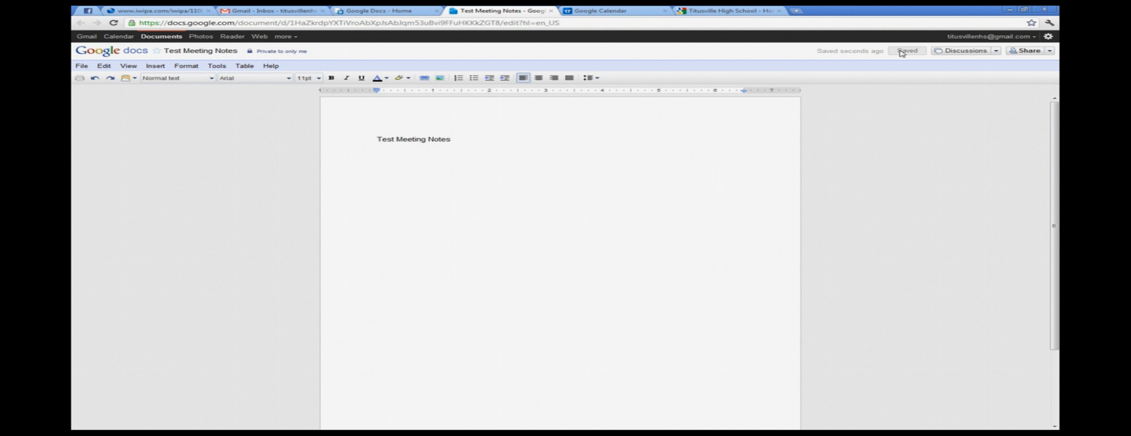
pyautogui.click(551, 11)
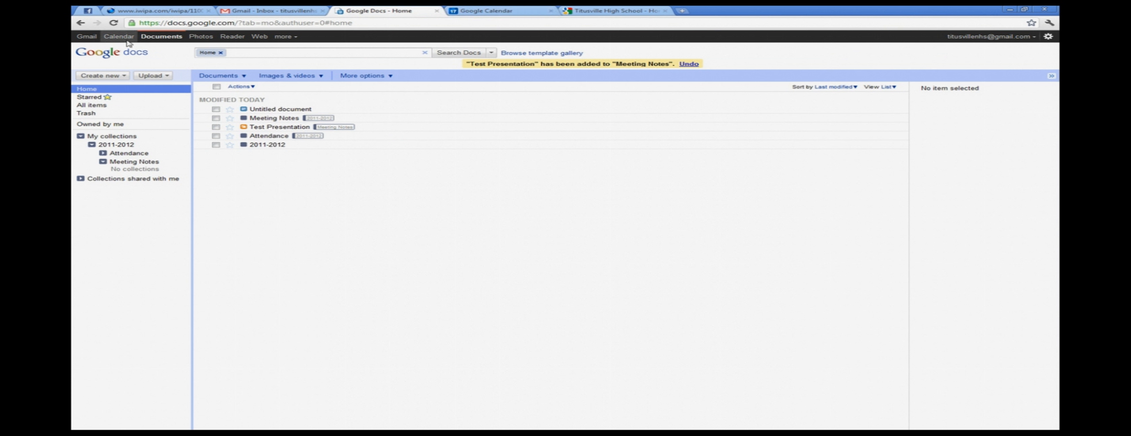
# - Refresh the documents list, move Test Meeting Notes into the Meeting Notes collection, and open that collection
pyautogui.click(114, 23)
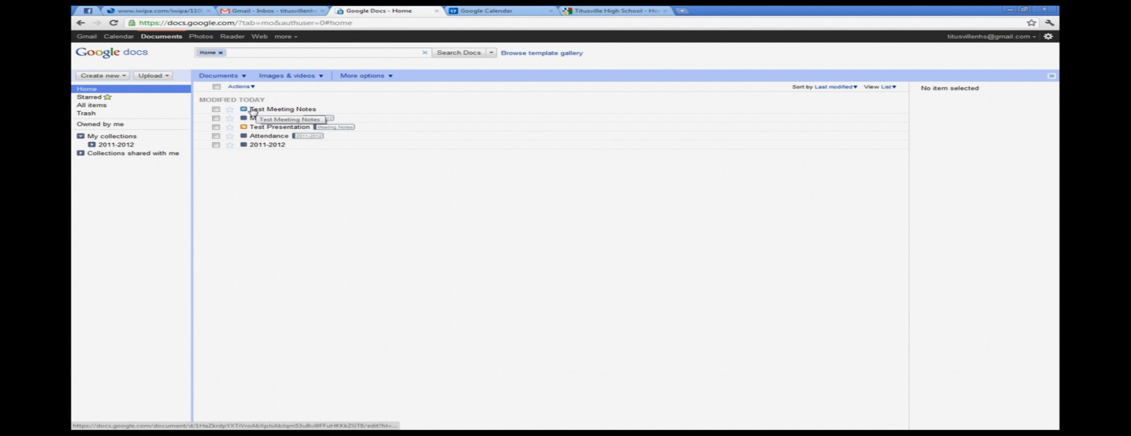
pyautogui.moveTo(253, 110); pyautogui.dragTo(127, 162)
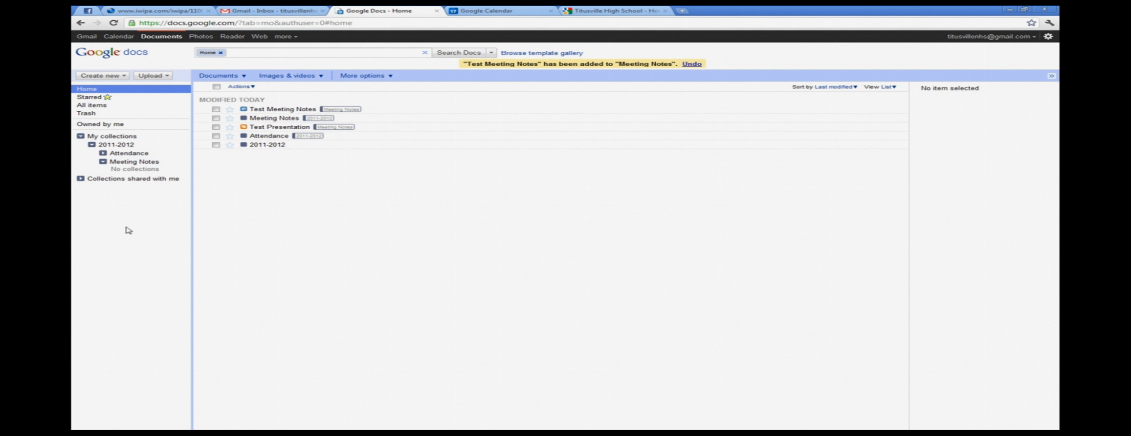
pyautogui.click(132, 162)
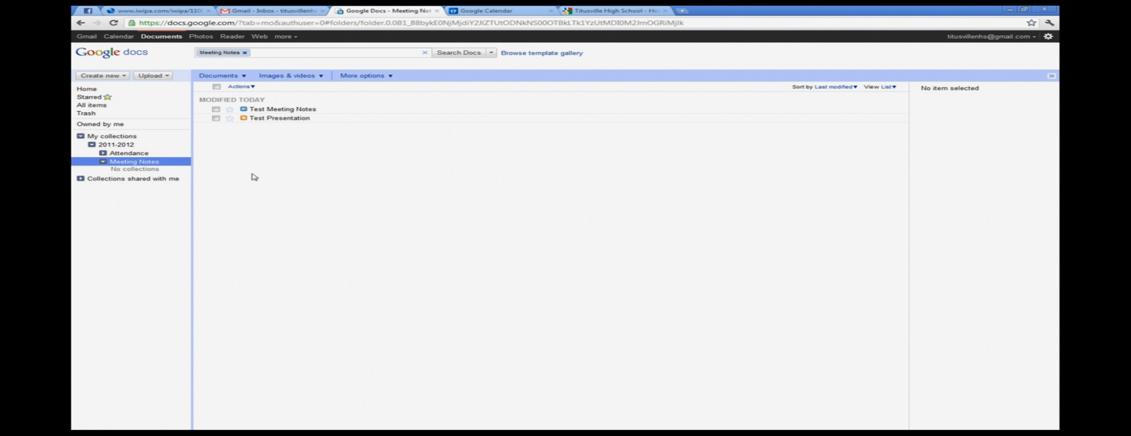
# - Switch to iwipa, open the Meeting Notes tab's content for editing, and enter the underlined heading "July 17, 2011:"
pyautogui.click(172, 11)
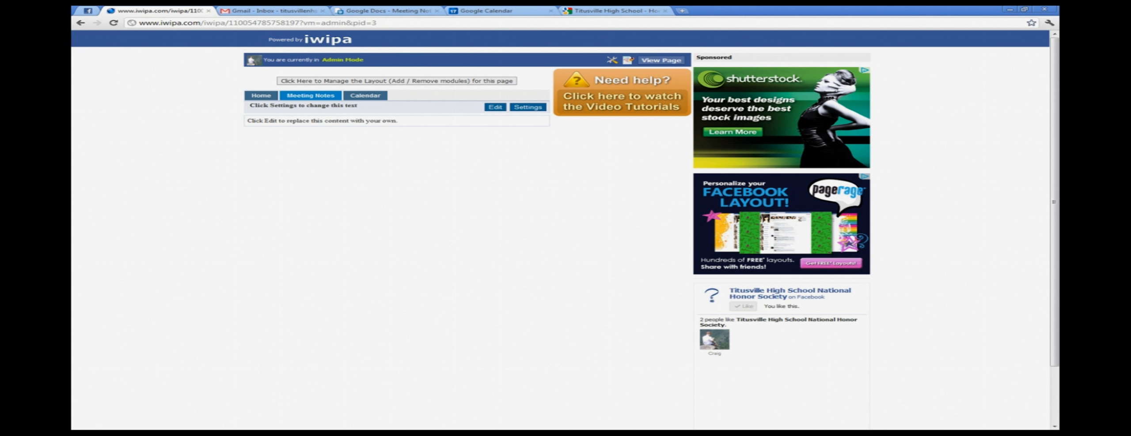
pyautogui.click(495, 107)
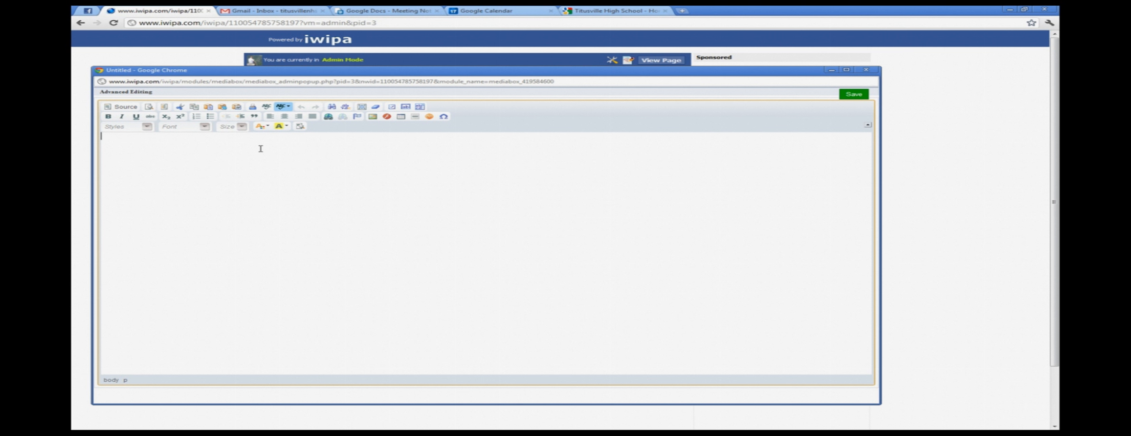
pyautogui.write('July 17, 2011')
pyautogui.moveTo(205, 136); pyautogui.dragTo(103, 138)
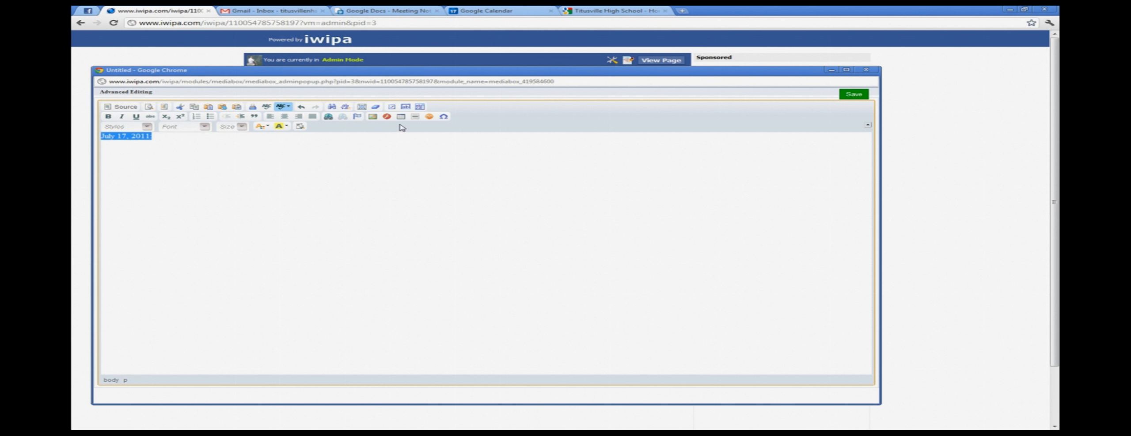
pyautogui.click(137, 116)
pyautogui.click(192, 144)
pyautogui.hotkey('ctrl', 'u')
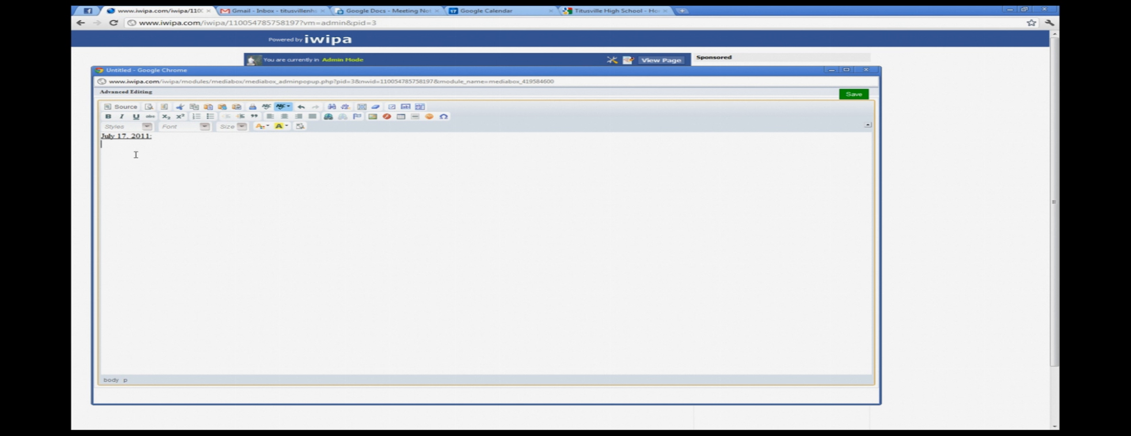
# - Add the line "PowerPoint Notes" below the date heading and check the content's HTML source
pyautogui.write('PowerPoint Notes')
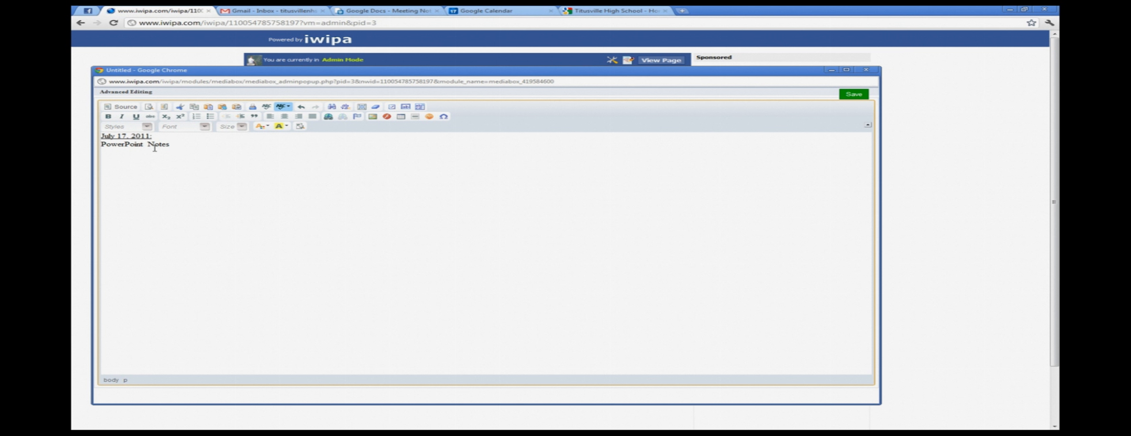
pyautogui.click(122, 109)
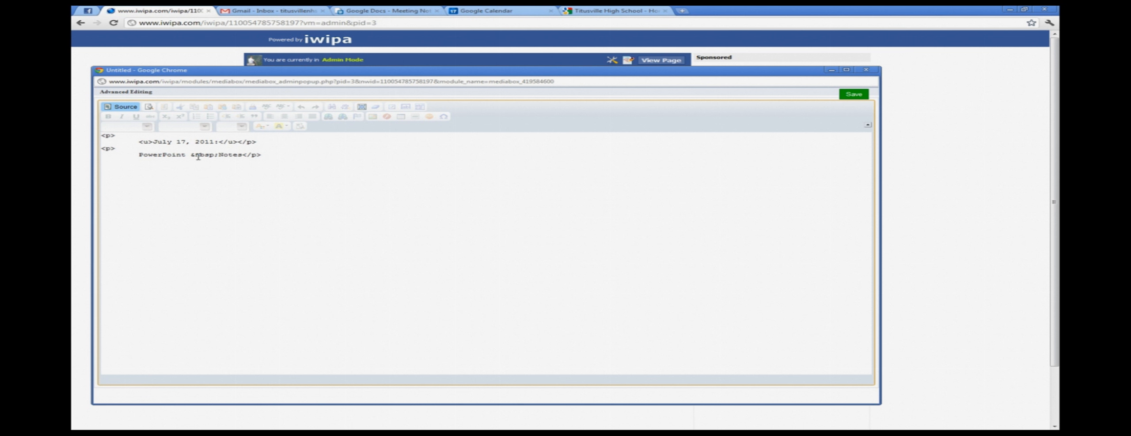
pyautogui.click(120, 107)
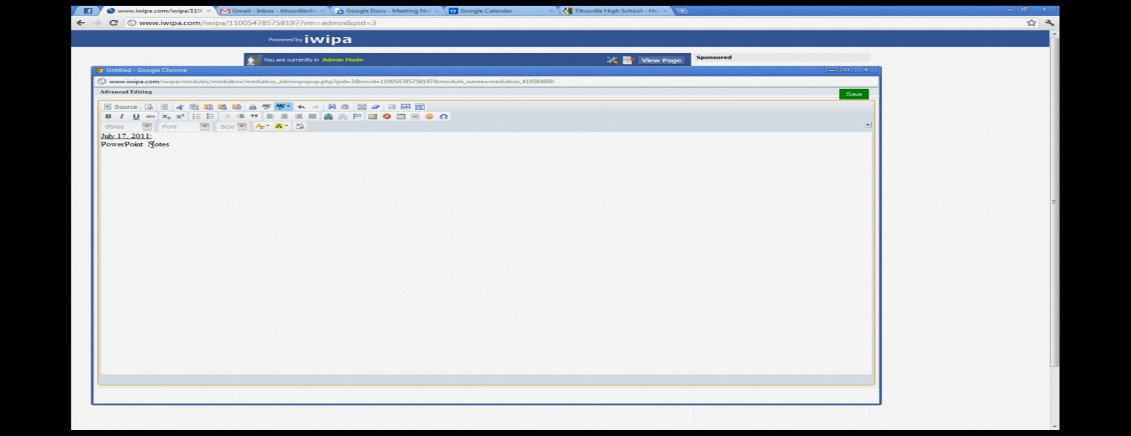
# - Switch to Google Docs, open Test Meeting Notes, and set its visibility to "Anyone with the link" without edit access
pyautogui.click(389, 10)
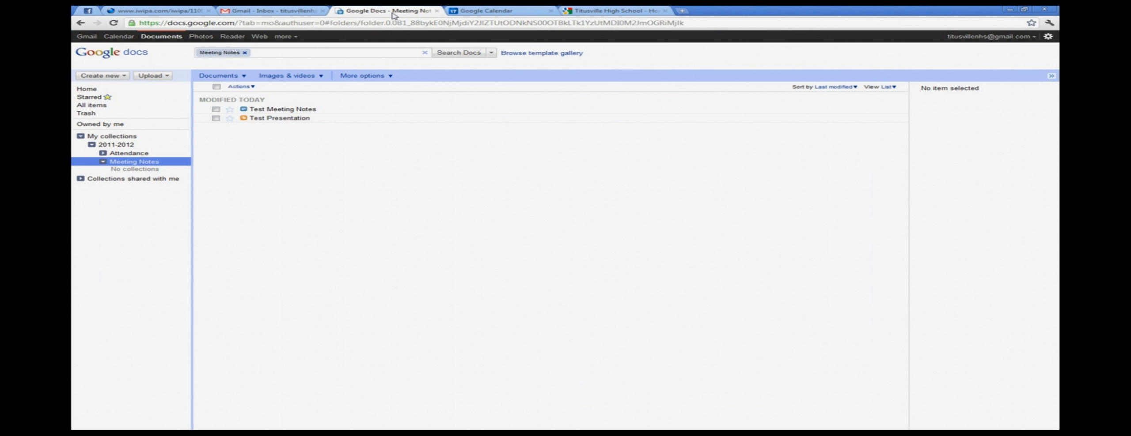
pyautogui.click(303, 109)
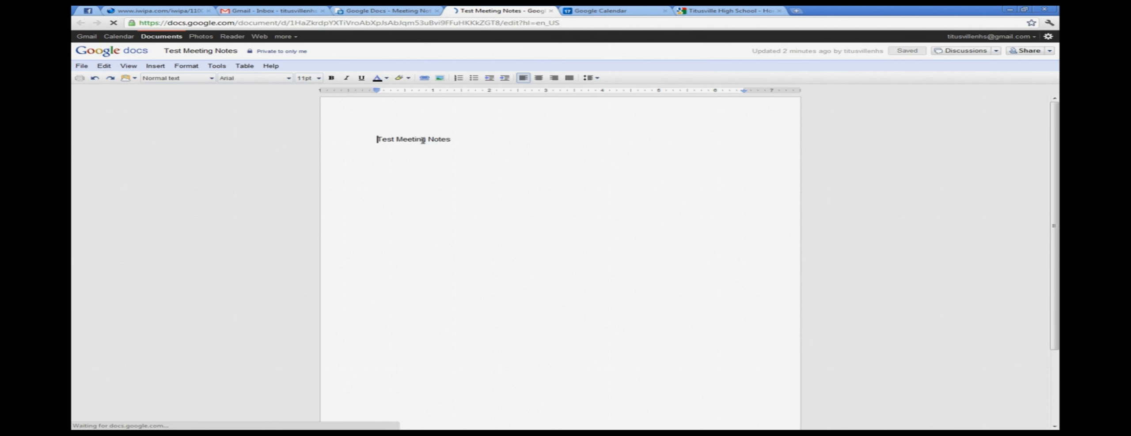
pyautogui.click(1024, 50)
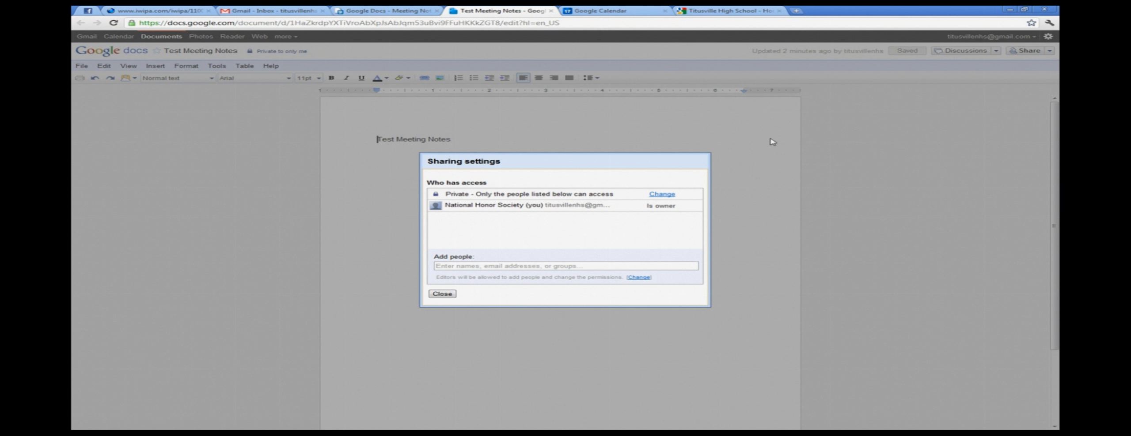
pyautogui.click(663, 194)
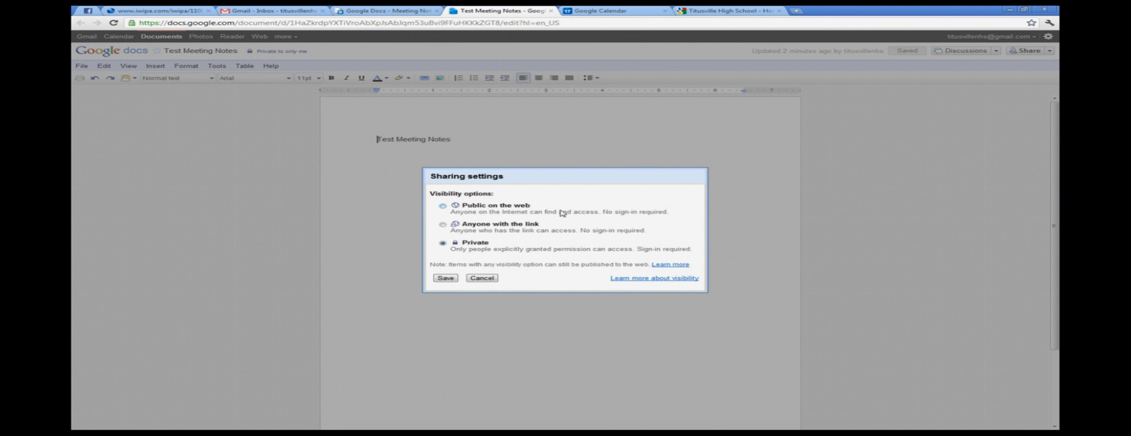
pyautogui.click(443, 225)
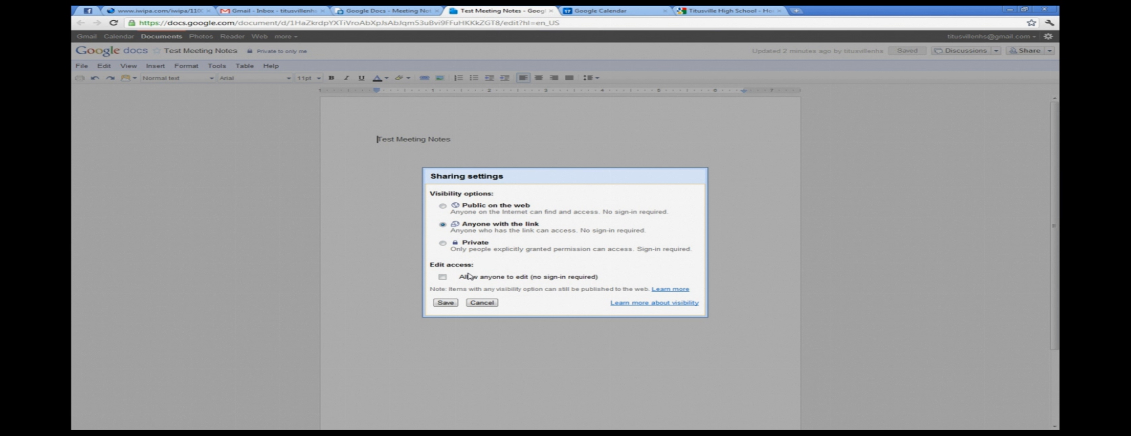
pyautogui.click(445, 303)
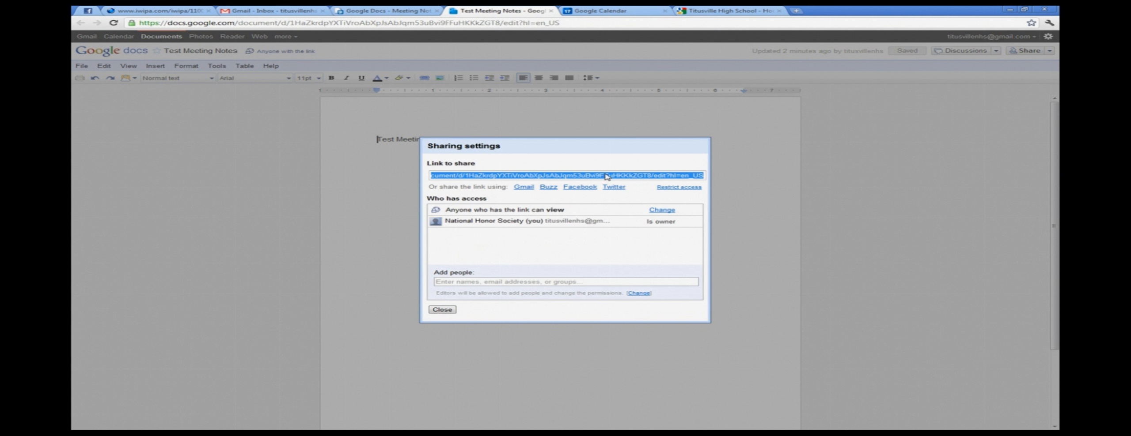
# - Copy the sharing link of Test Meeting Notes and return to the iwipa editor window
pyautogui.rightClick(525, 176)
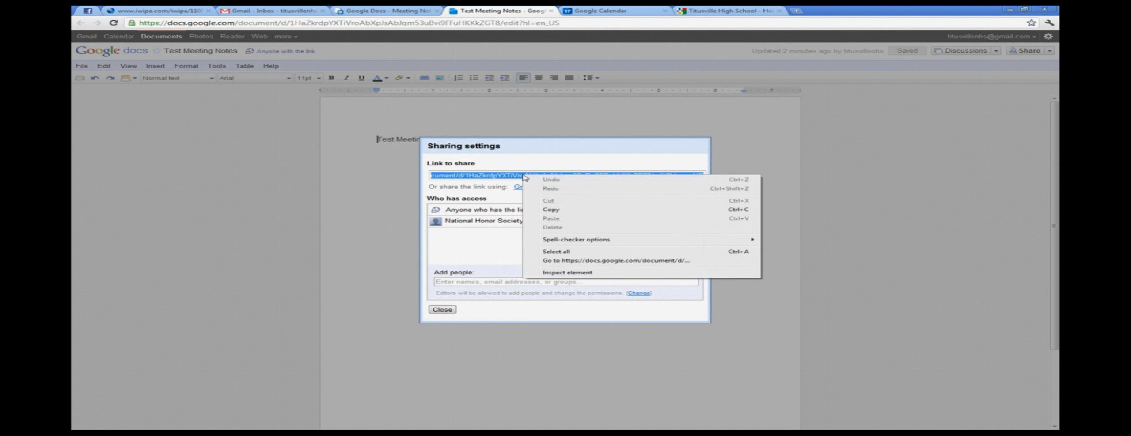
pyautogui.click(553, 211)
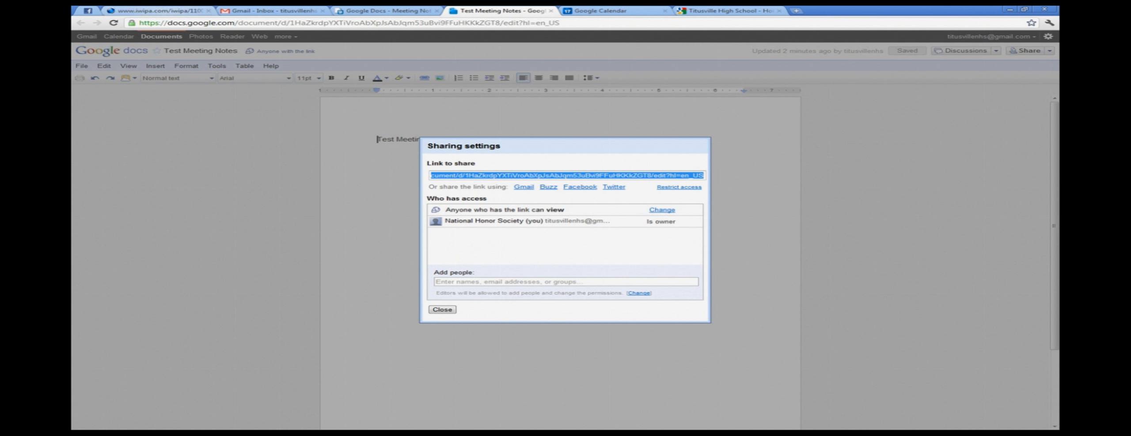
pyautogui.hotkey('alt', 'Tab')
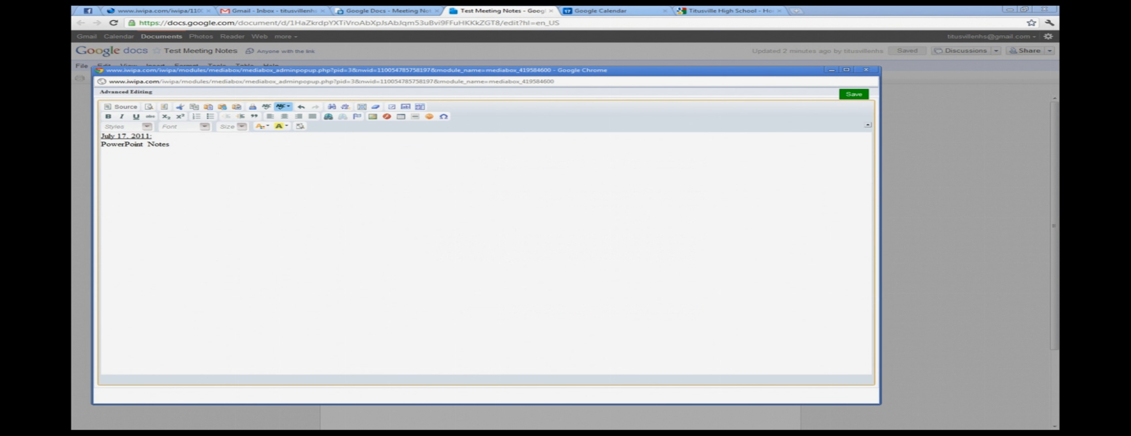
pyautogui.moveTo(187, 70); pyautogui.dragTo(235, 63)
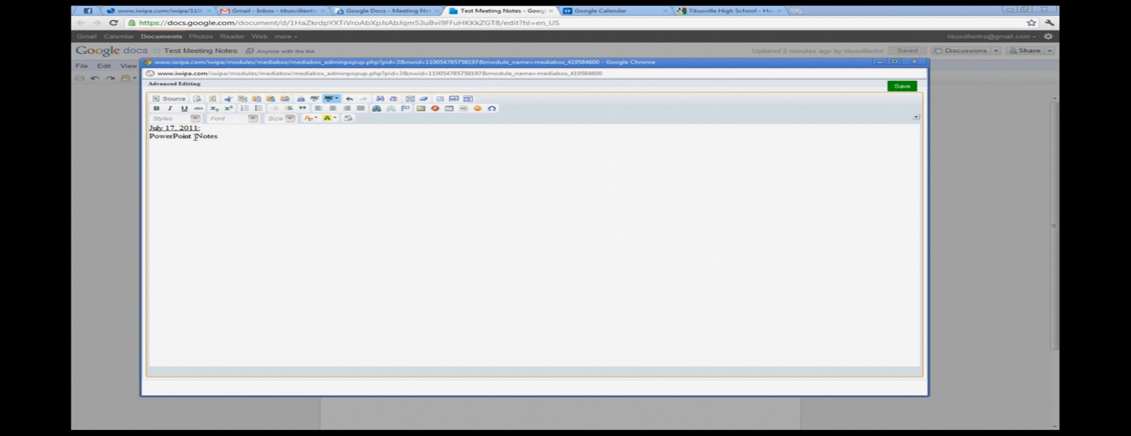
# - Insert a link on the word "Notes" in the second line, using the copied document address as its URL
pyautogui.moveTo(196, 137); pyautogui.dragTo(230, 137)
pyautogui.click(377, 109)
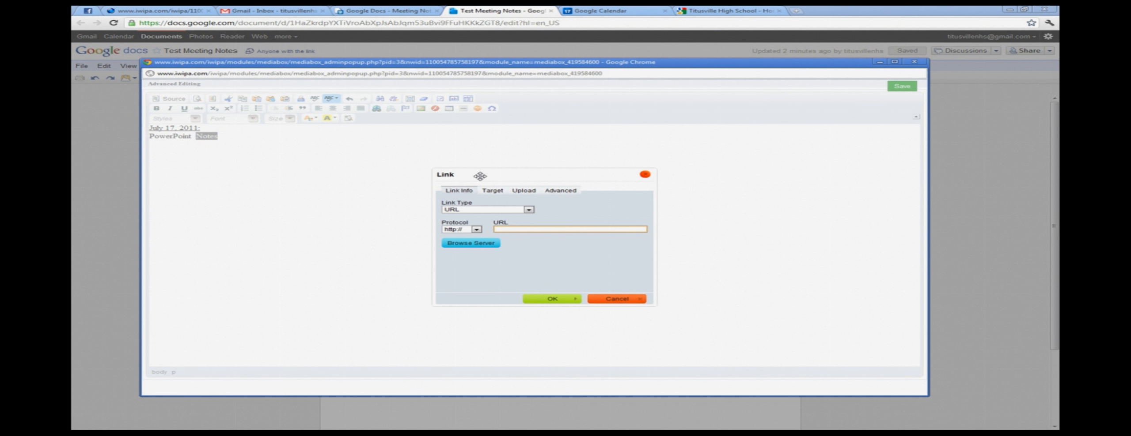
pyautogui.rightClick(511, 228)
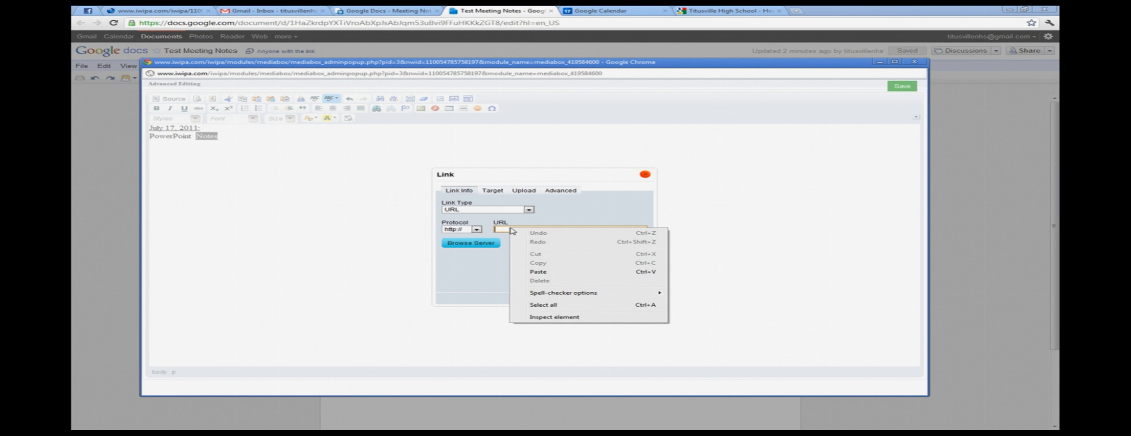
pyautogui.click(535, 272)
pyautogui.click(524, 268)
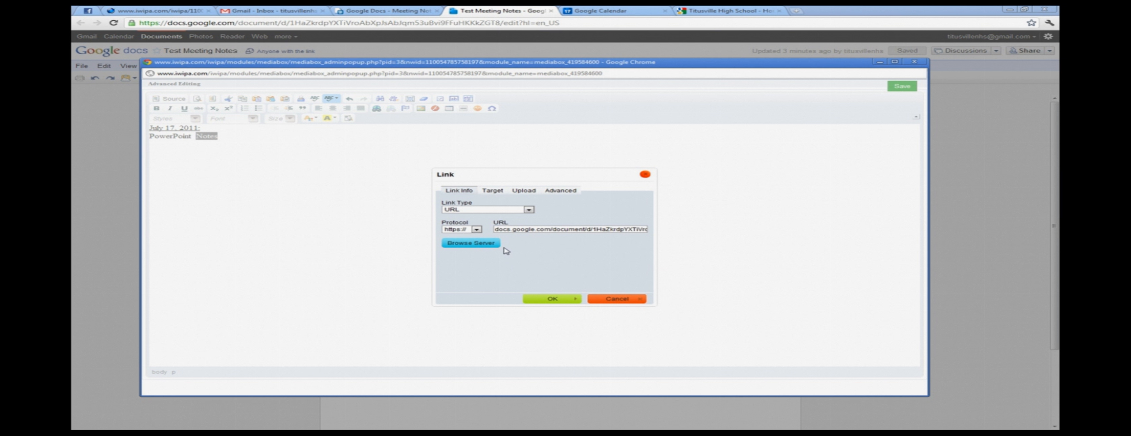
# - Set the link's target to New Window (_blank) and apply the link to "Notes"
pyautogui.click(493, 191)
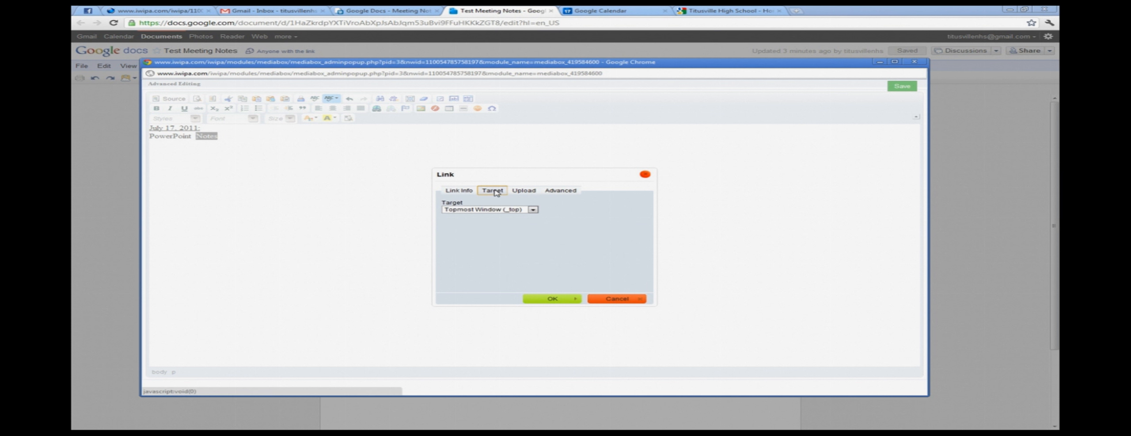
pyautogui.click(524, 212)
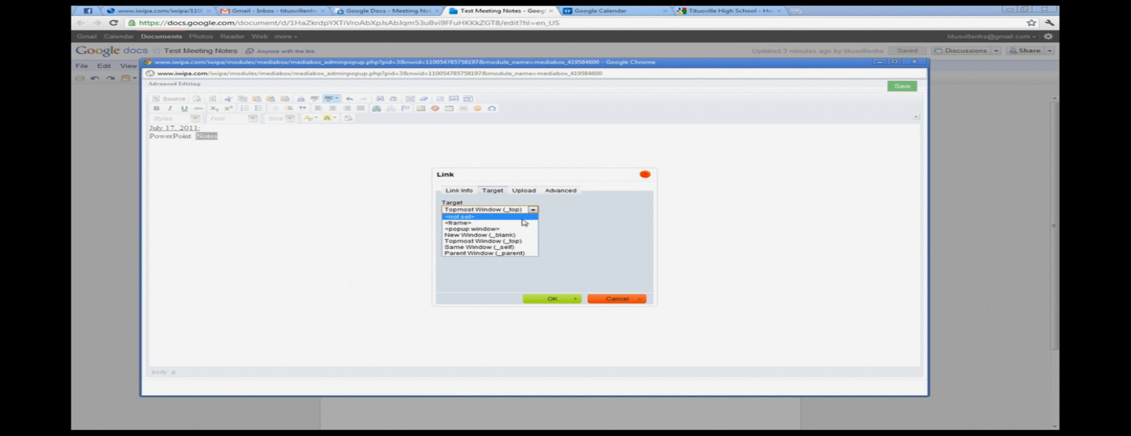
pyautogui.click(522, 235)
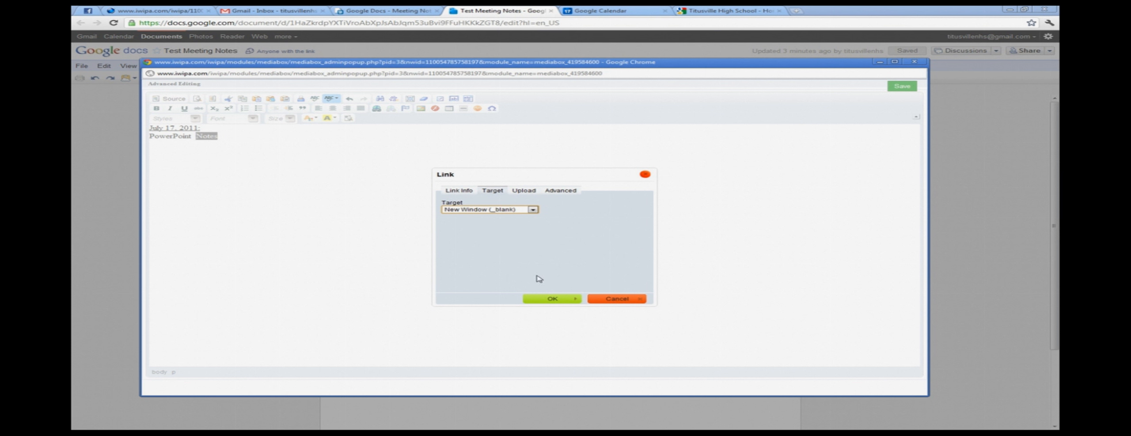
pyautogui.click(557, 299)
pyautogui.click(324, 178)
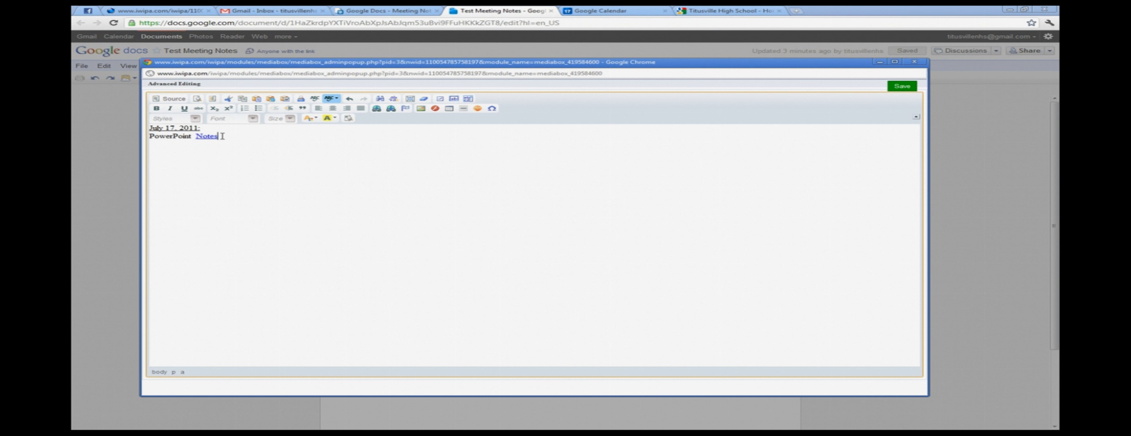
# - Open Test Presentation from the Meeting Notes collection in Google Docs and set its visibility to "Anyone with the link" without edit access
pyautogui.click(404, 11)
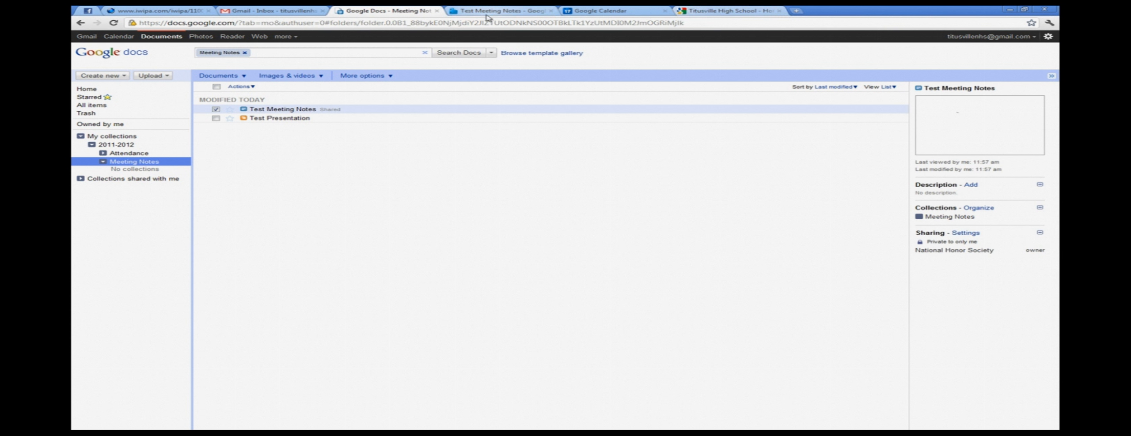
pyautogui.click(280, 118)
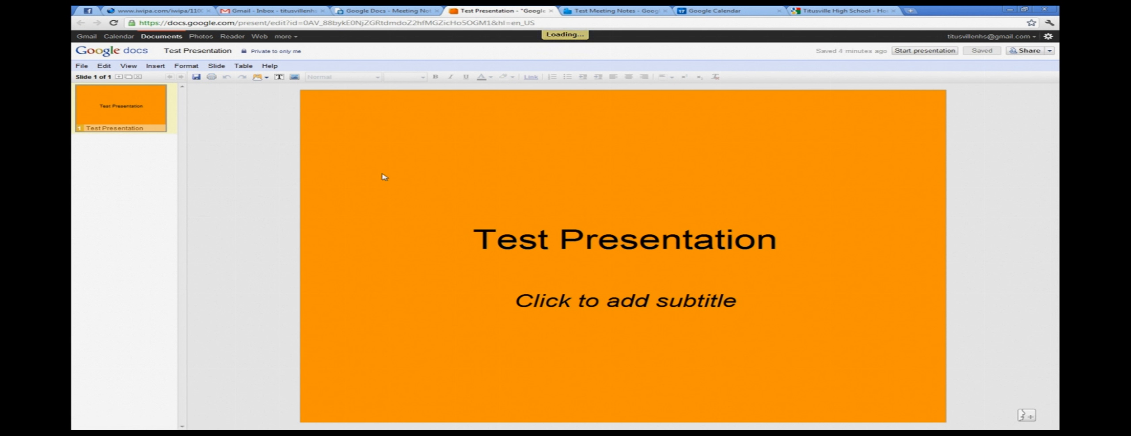
pyautogui.click(1025, 50)
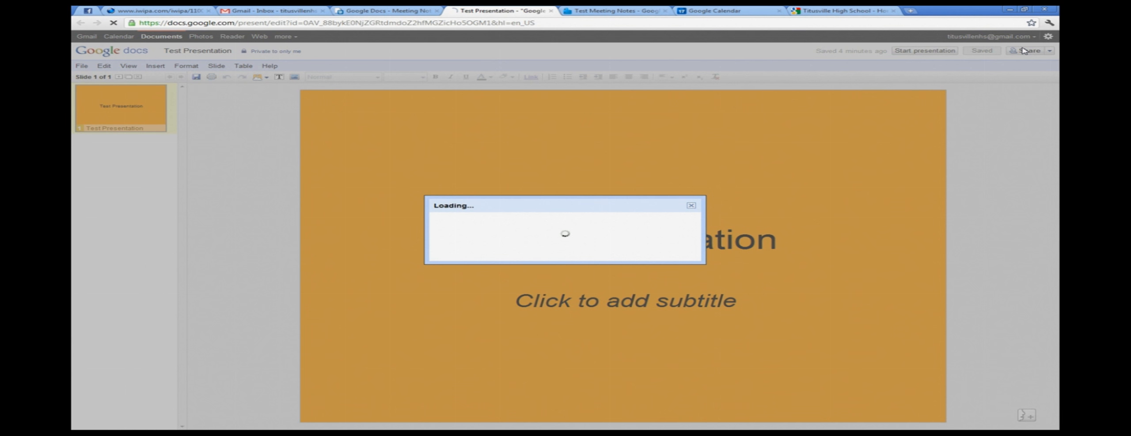
pyautogui.click(661, 193)
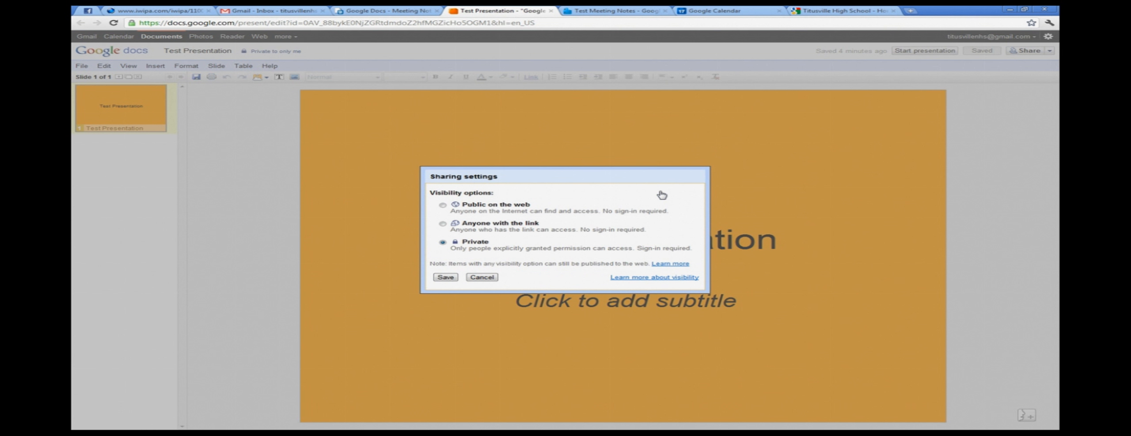
pyautogui.click(442, 224)
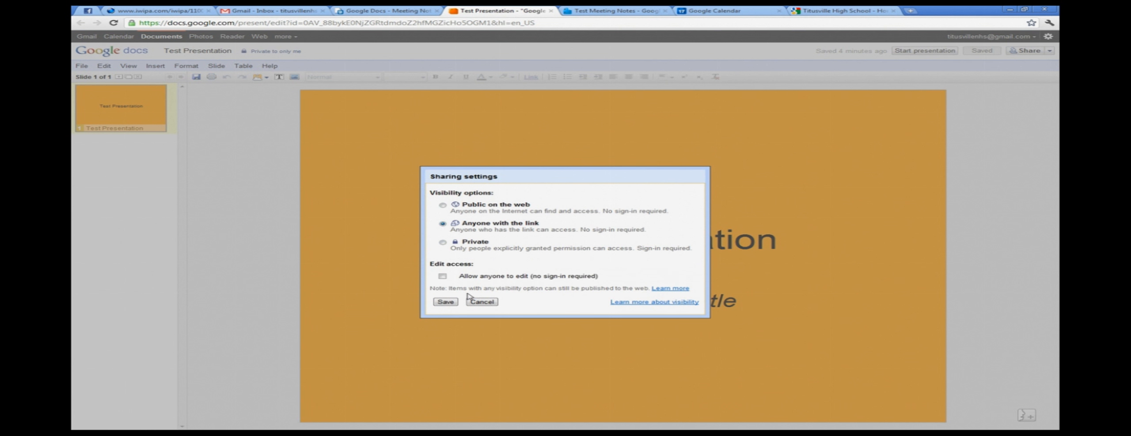
pyautogui.click(445, 303)
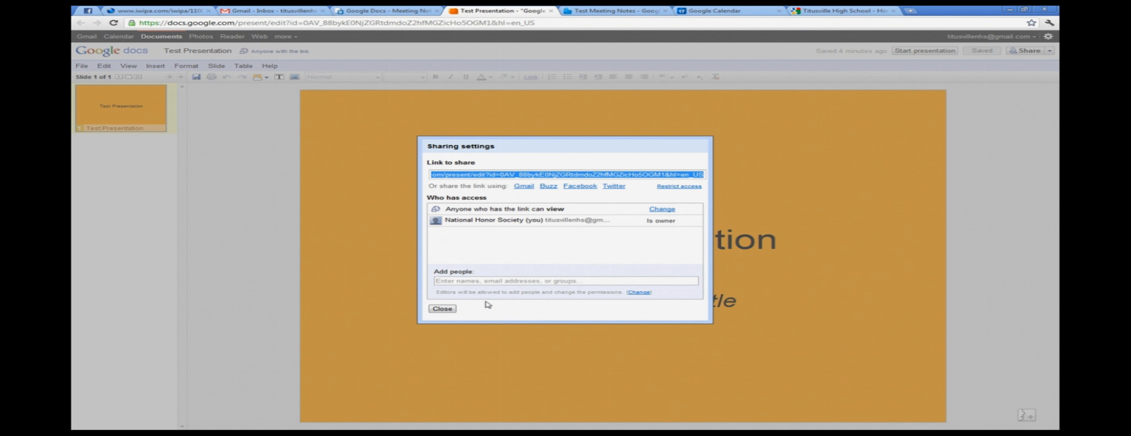
# - Copy the sharing link of Test Presentation, close the presentation, and return to the iwipa editor window
pyautogui.rightClick(512, 176)
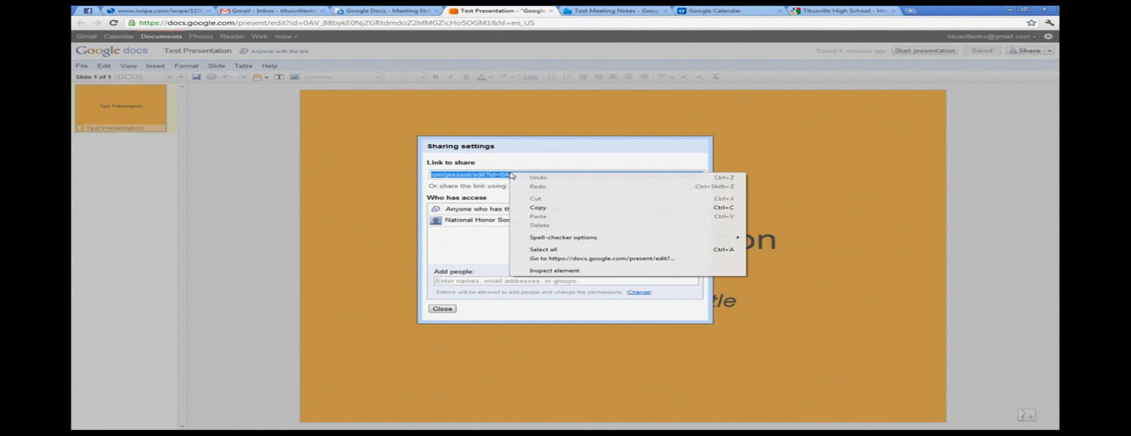
pyautogui.click(538, 208)
pyautogui.click(551, 10)
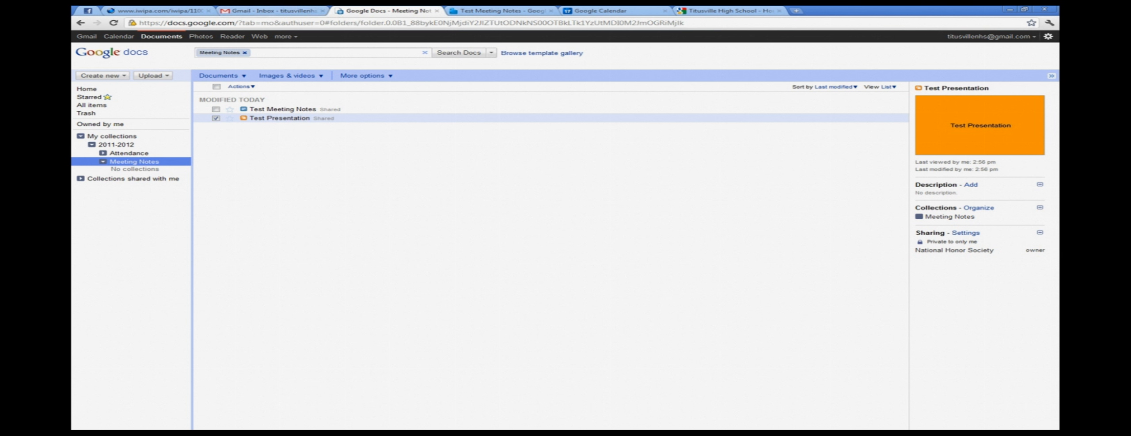
pyautogui.hotkey('alt', 'Tab')
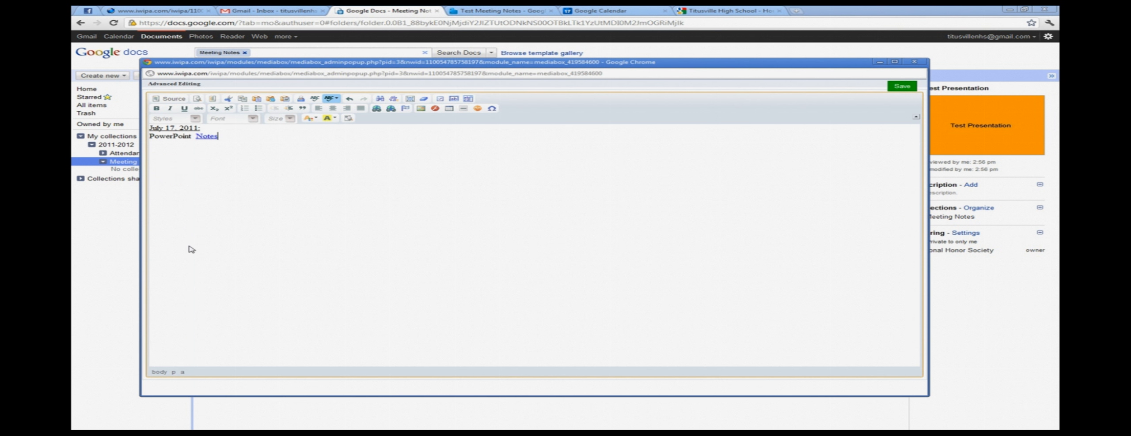
# - Insert a link on the word "PowerPoint" in the second line, using the copied presentation address as its URL
pyautogui.doubleClick(187, 136)
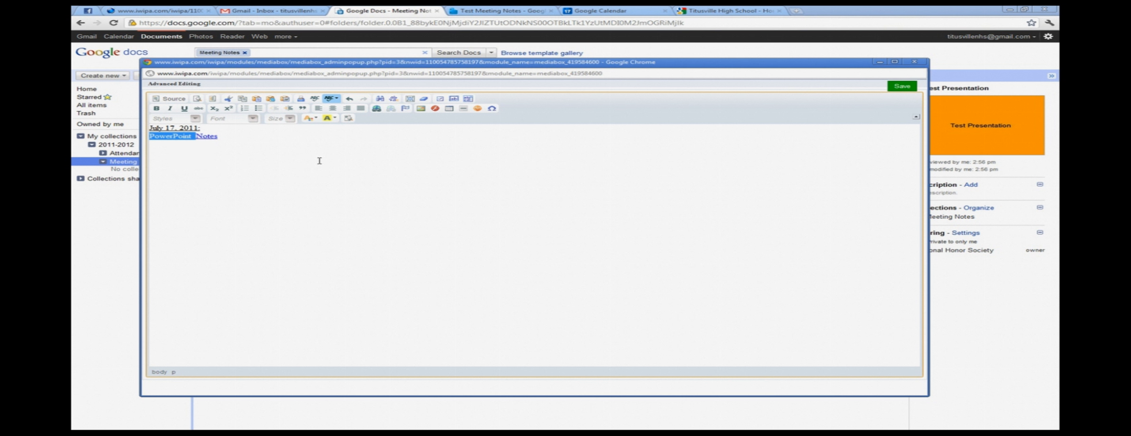
pyautogui.moveTo(192, 136); pyautogui.dragTo(152, 140)
pyautogui.click(376, 108)
pyautogui.rightClick(530, 227)
pyautogui.click(561, 270)
pyautogui.click(457, 230)
pyautogui.click(468, 224)
pyautogui.doubleClick(468, 223)
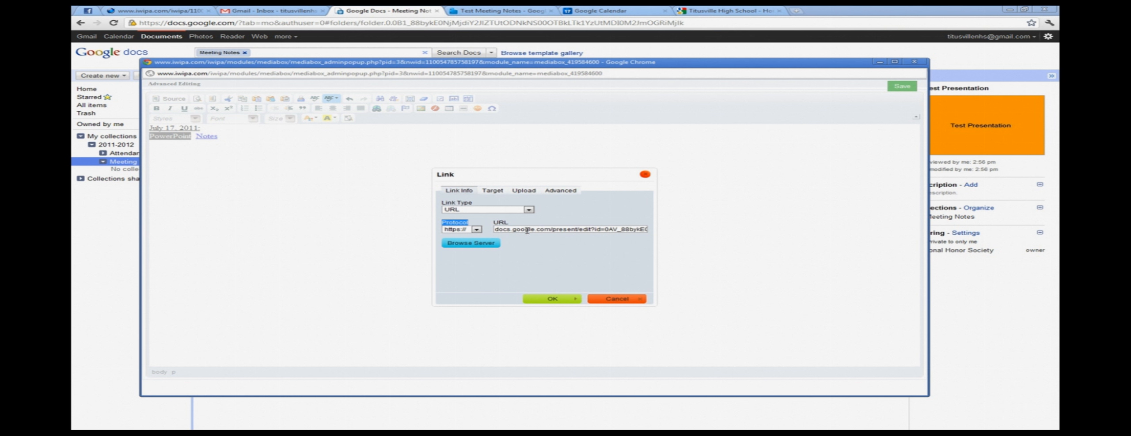
# - Set the link's target to New Window (_blank) and apply the link to "PowerPoint"
pyautogui.click(492, 190)
pyautogui.click(499, 208)
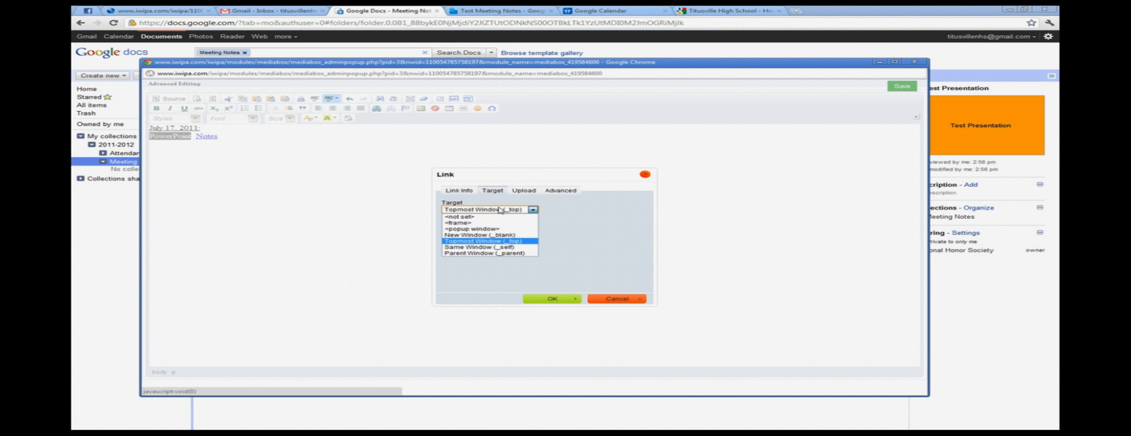
pyautogui.click(499, 237)
pyautogui.click(548, 299)
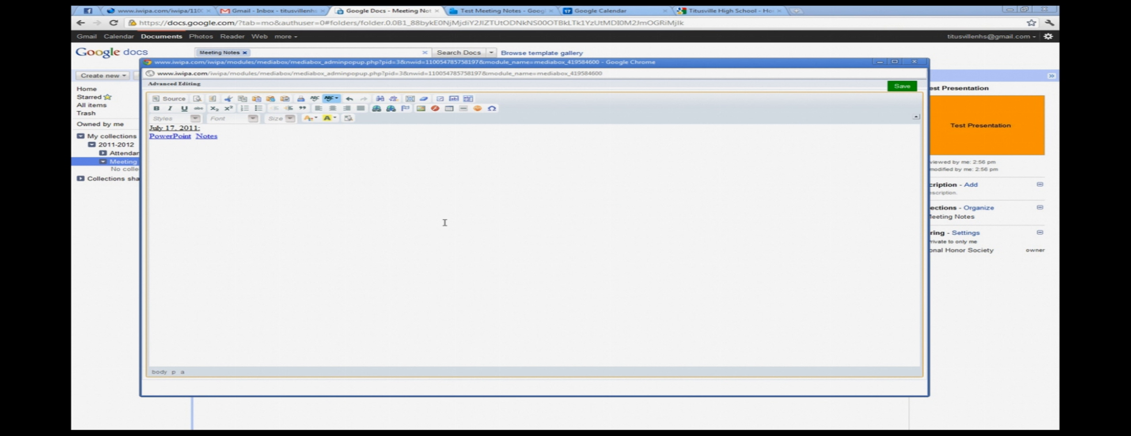
# - Save the edited text and view the Meeting Notes tab on the Facebook welcome page in normal site view
pyautogui.click(904, 88)
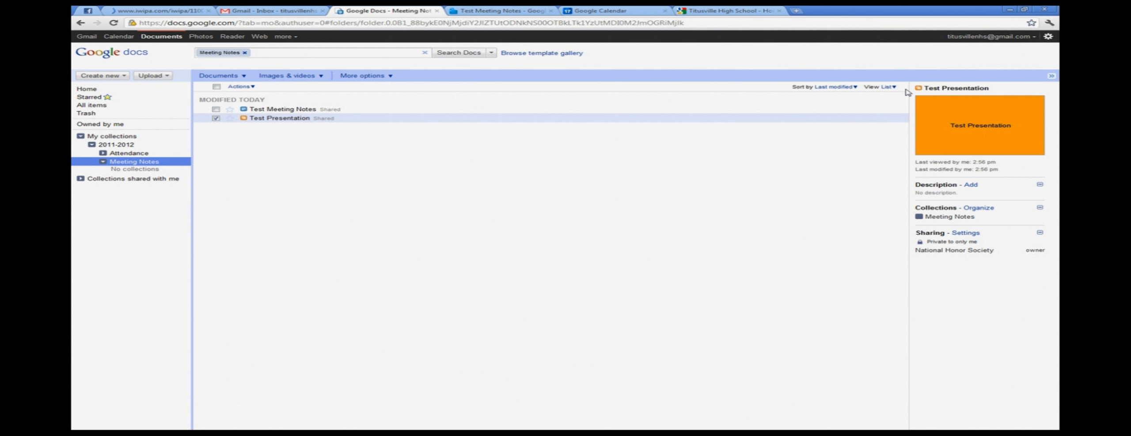
pyautogui.click(145, 11)
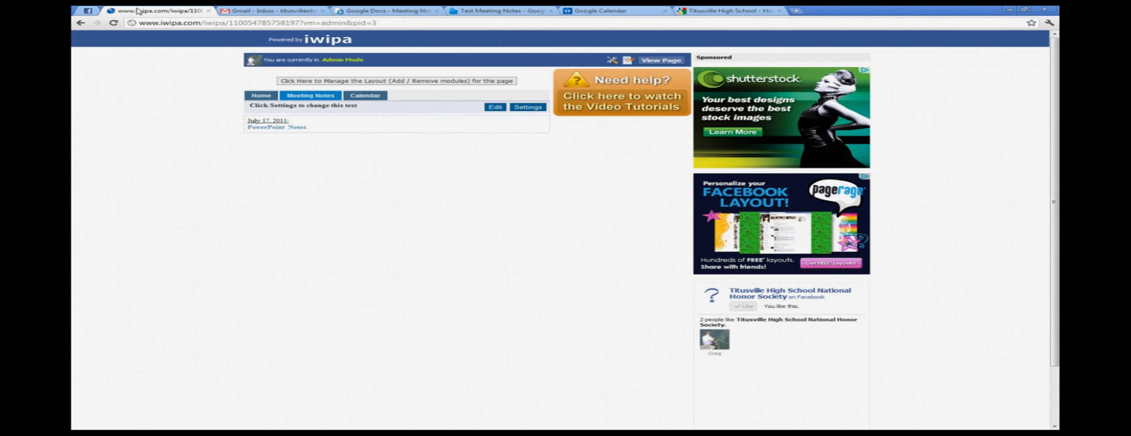
pyautogui.click(661, 60)
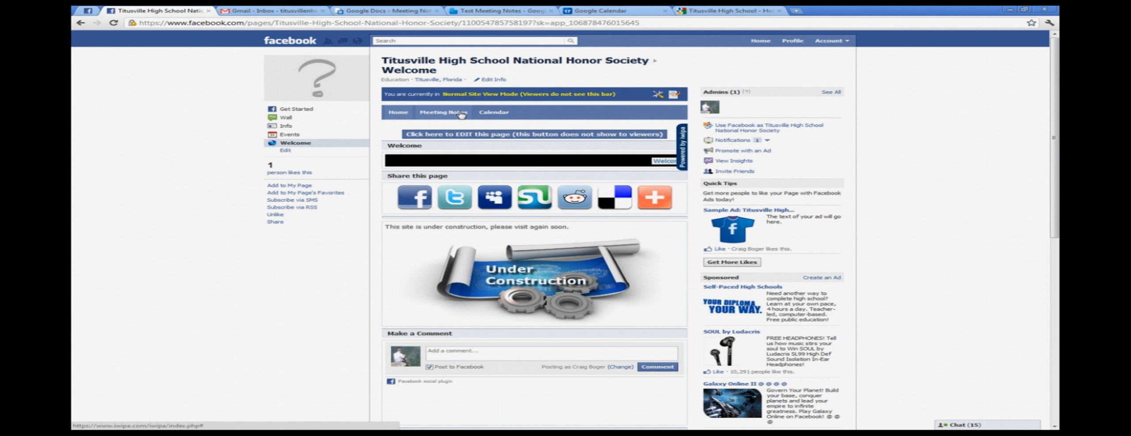
pyautogui.click(462, 115)
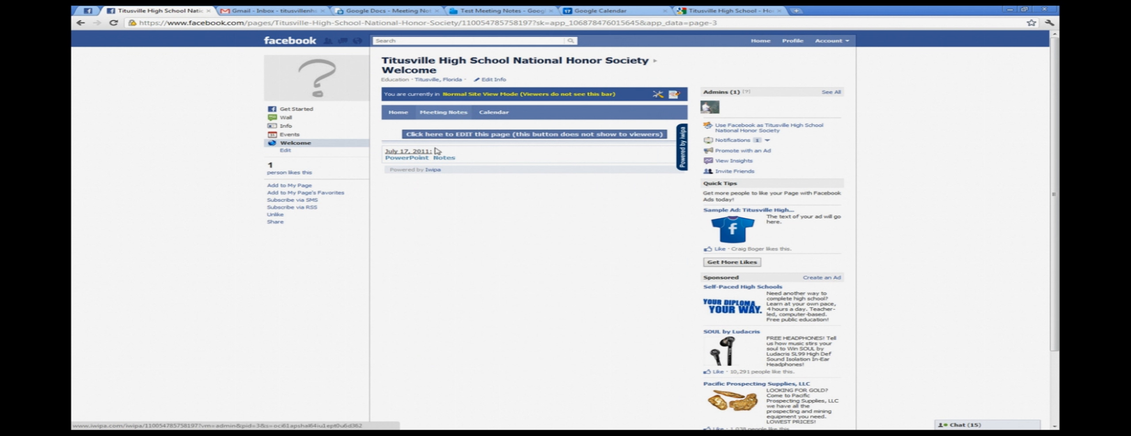
# - Test the "PowerPoint" and "Notes" links on the Meeting Notes tab, closing each opened document again
pyautogui.click(419, 158)
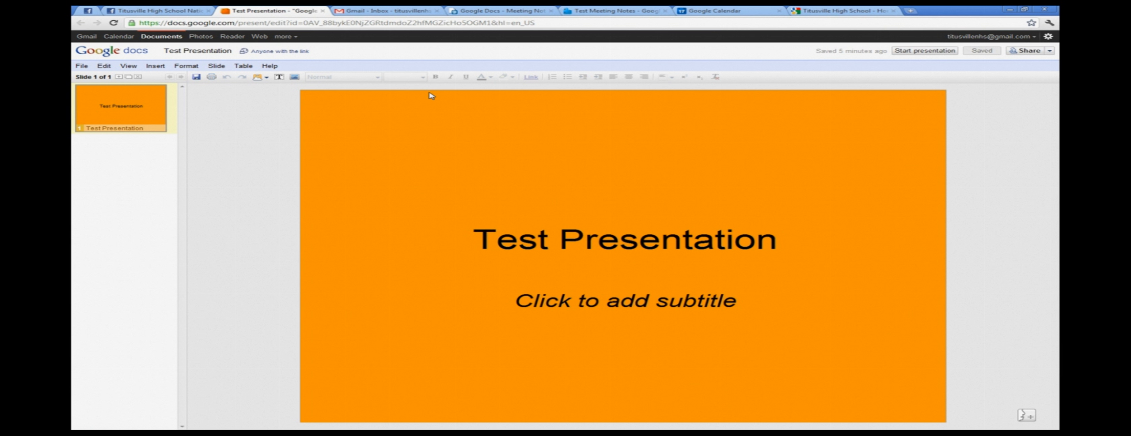
pyautogui.click(323, 12)
pyautogui.click(443, 159)
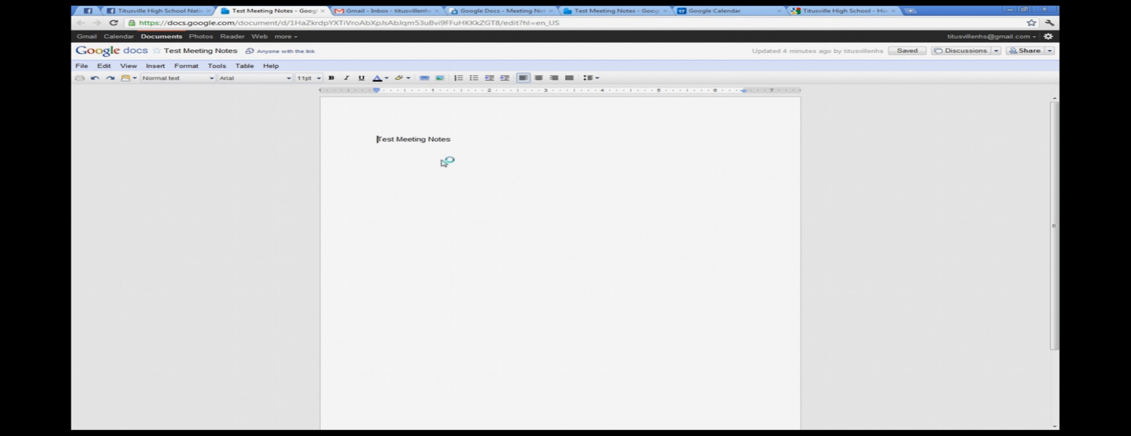
pyautogui.click(323, 11)
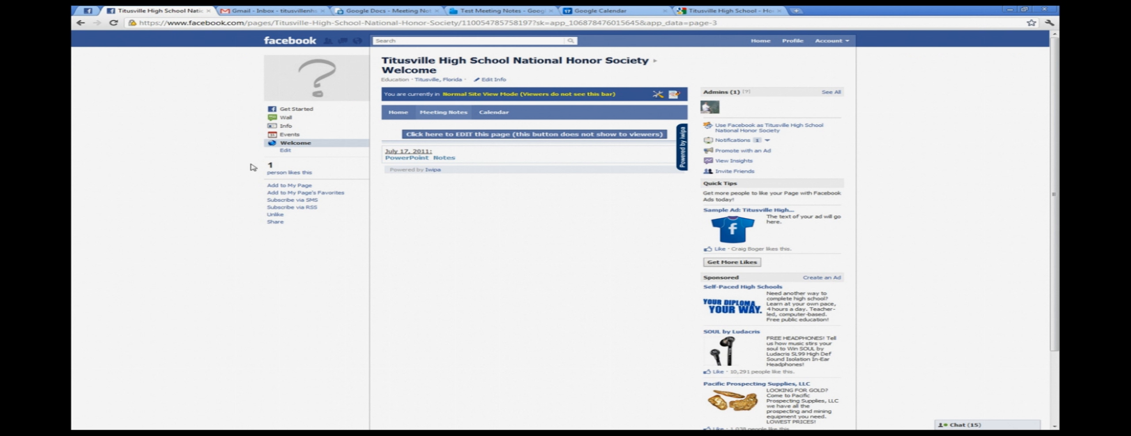